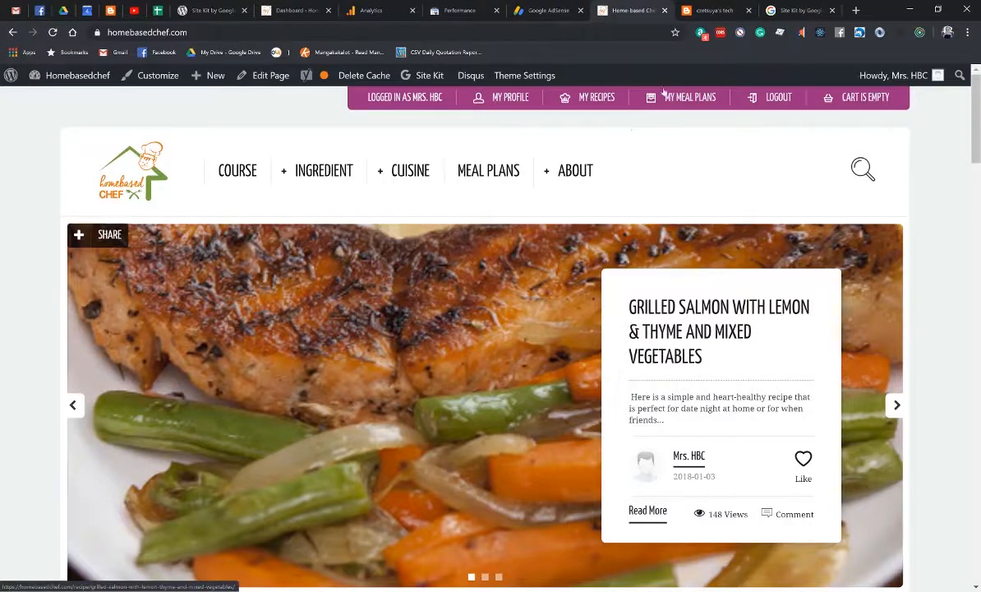
Step: View the tech blog, switch to Google Analytics, and open the Audience Overview report for the Blogger property
left_click(719, 11)
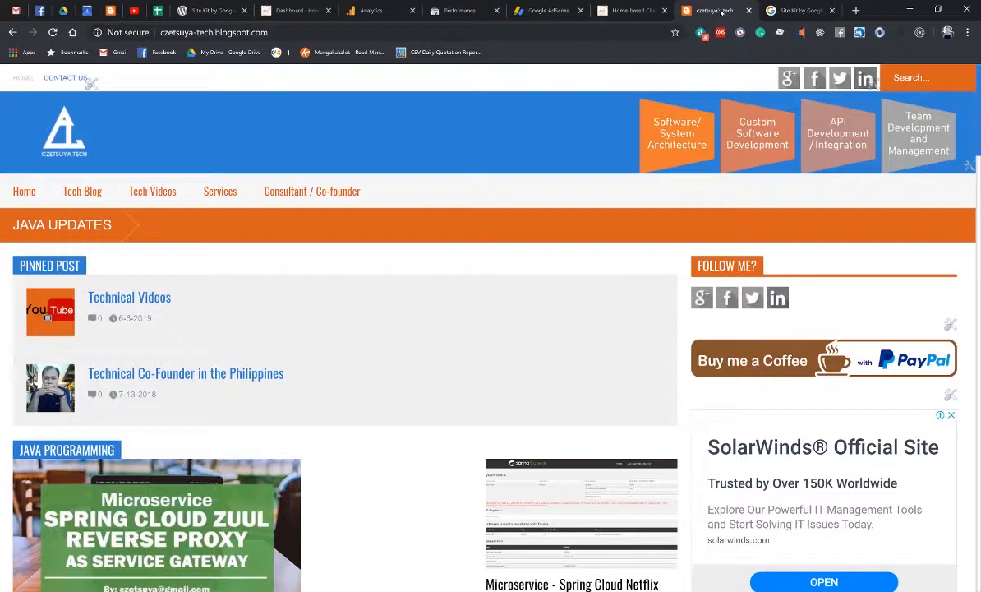
left_click(381, 11)
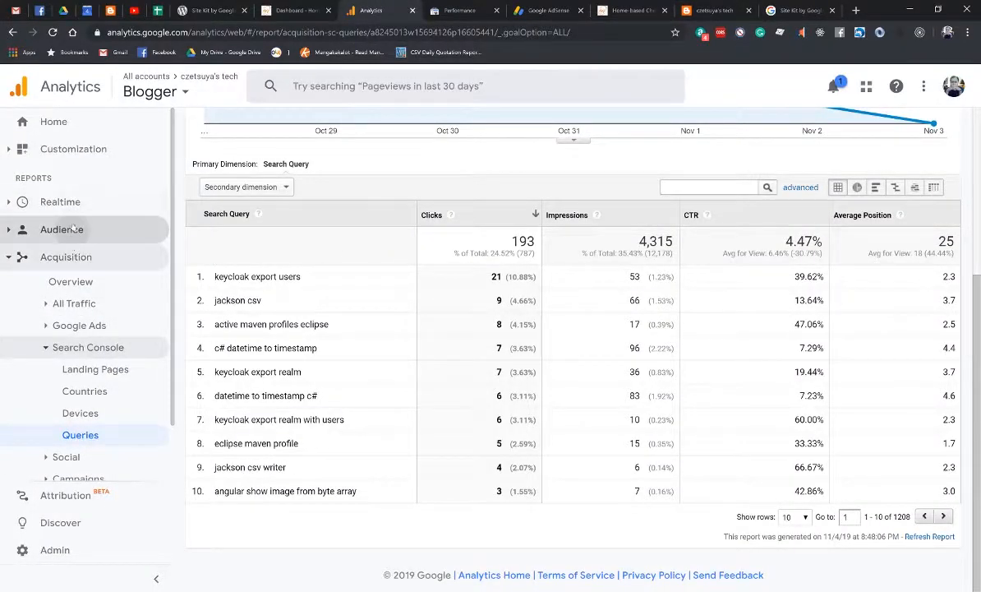
left_click(72, 229)
left_click(72, 229)
left_click(95, 246)
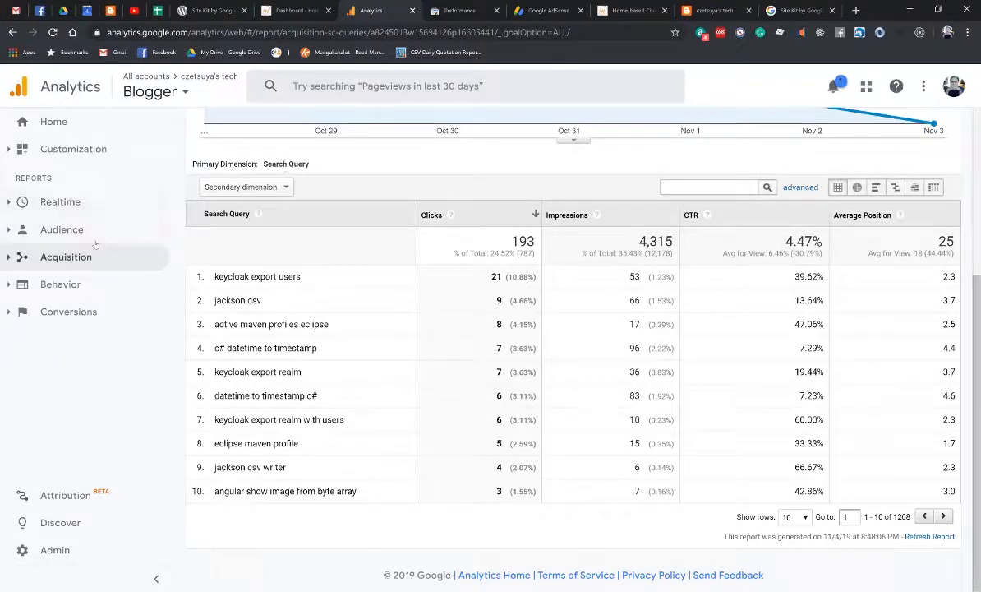
left_click(91, 231)
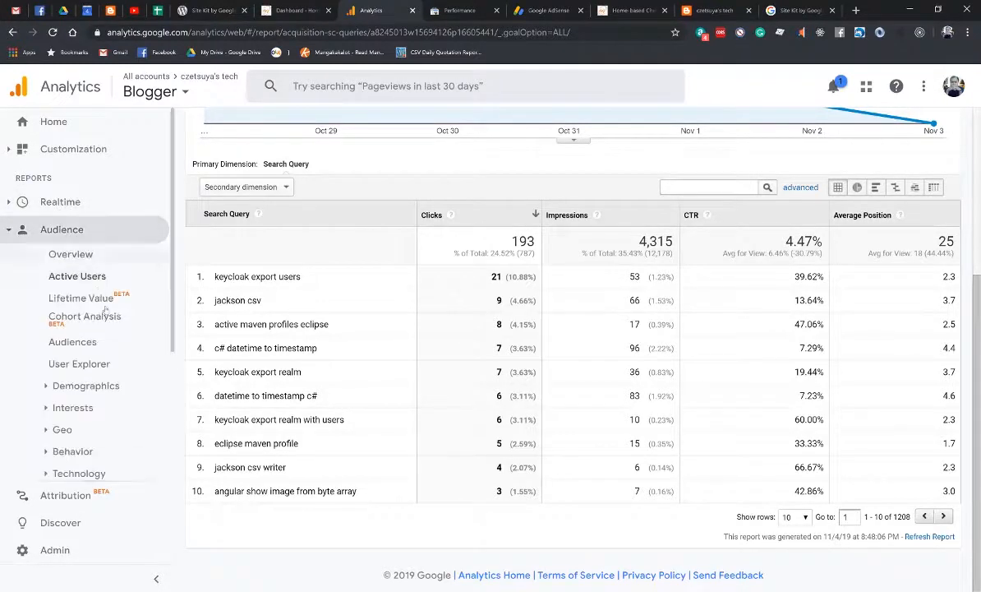
left_click(72, 254)
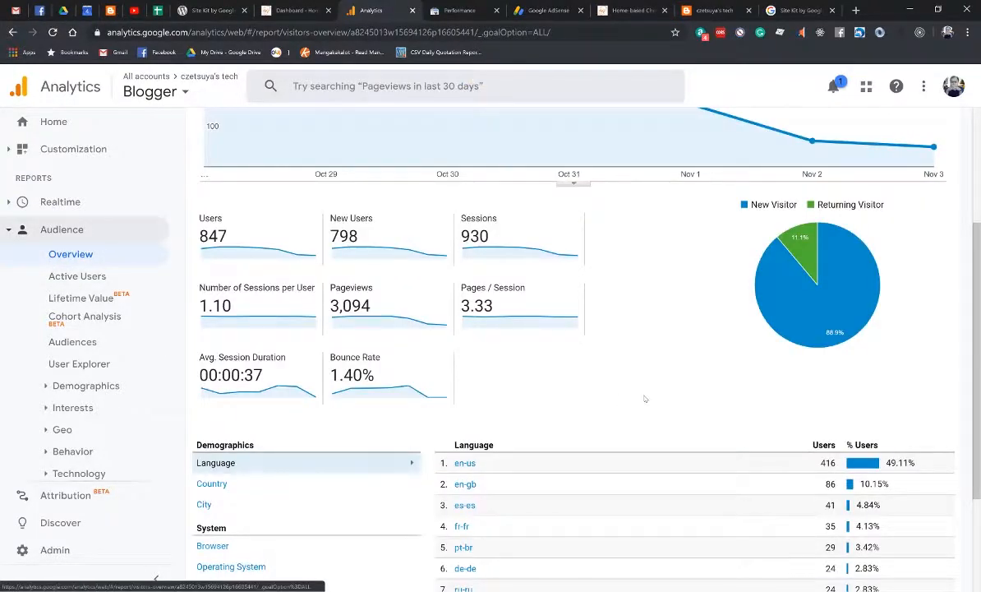
scroll(645, 398, "up", 3)
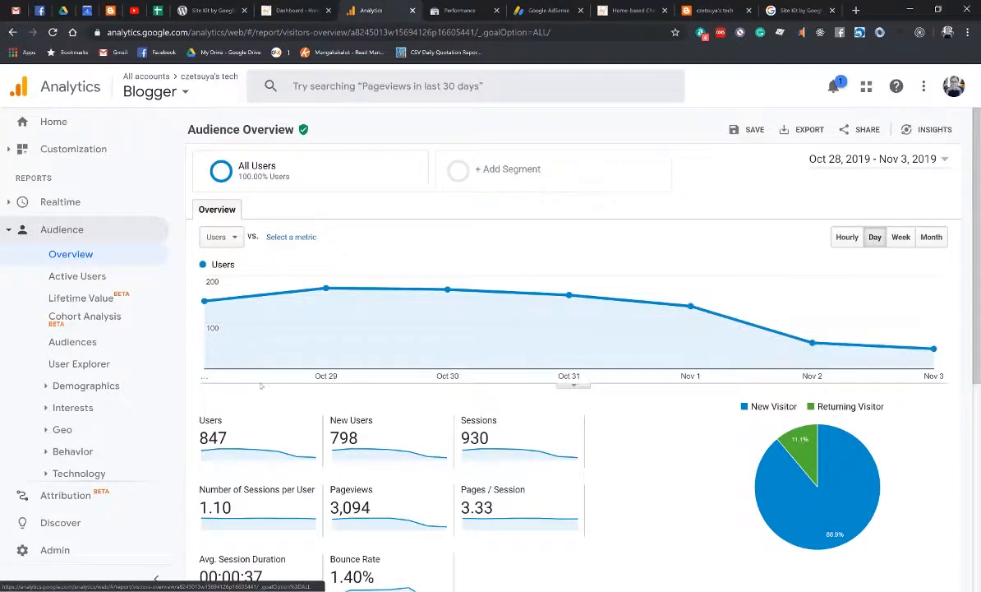
Step: Open the audience's geographic Location report and examine the visitor breakdown by country
left_click(106, 430)
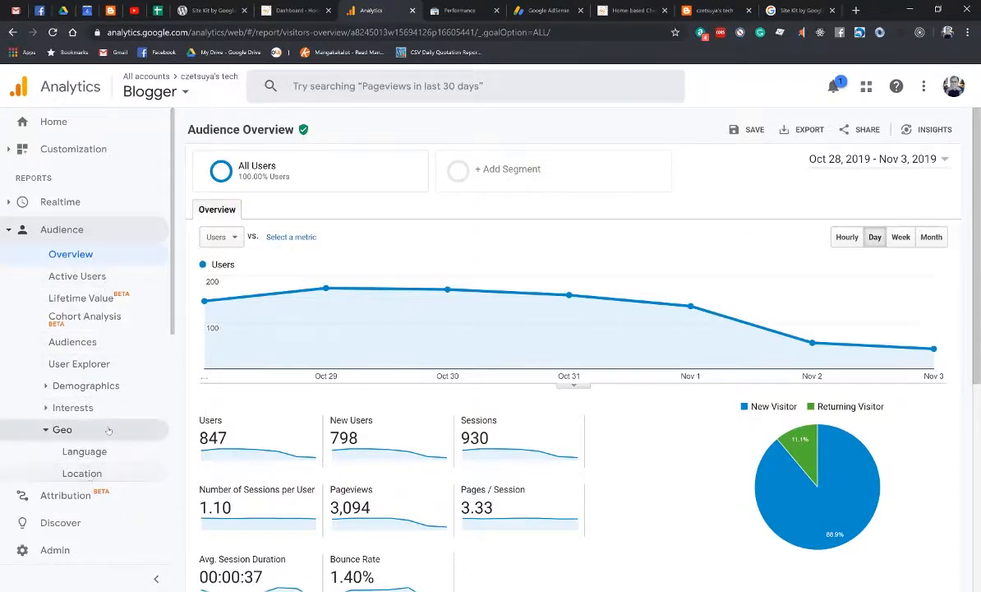
scroll(108, 430, "down", 3)
left_click(87, 270)
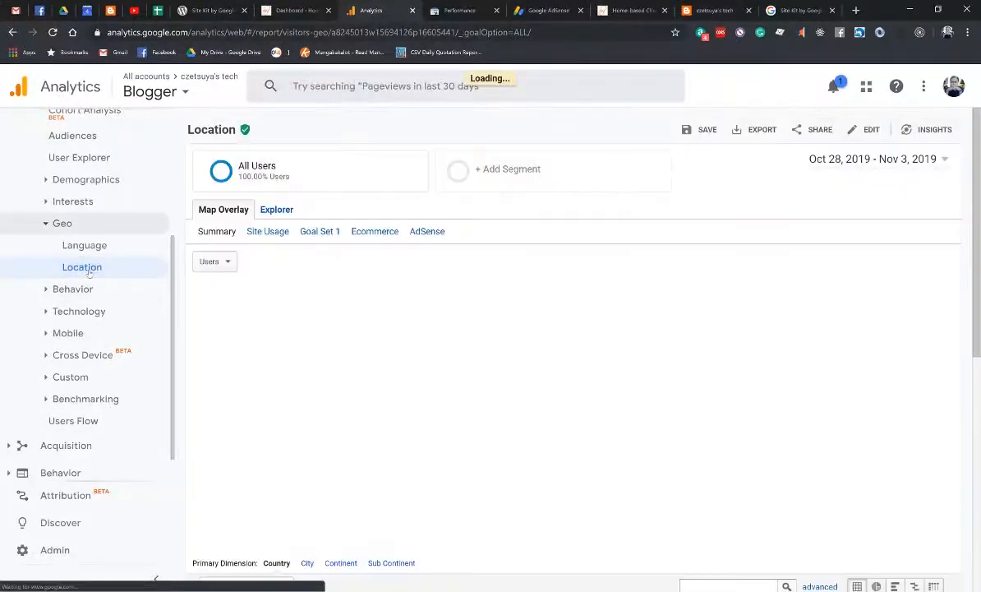
scroll(445, 363, "down", 5)
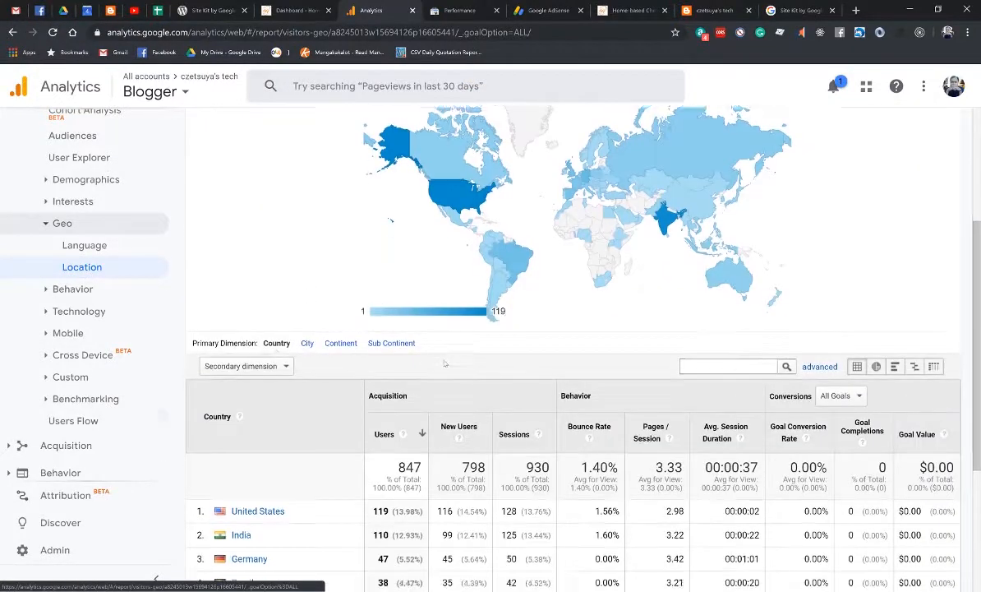
scroll(445, 363, "down", 2)
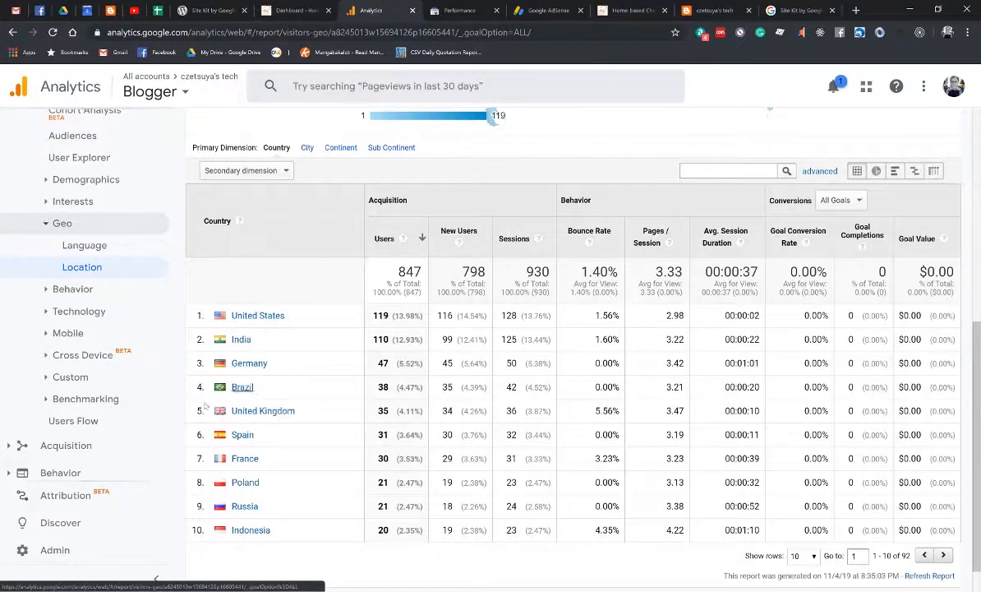
Step: Open the Search Console Queries report under Acquisition to review the blog's search queries
scroll(114, 408, "down", 1)
left_click(113, 408)
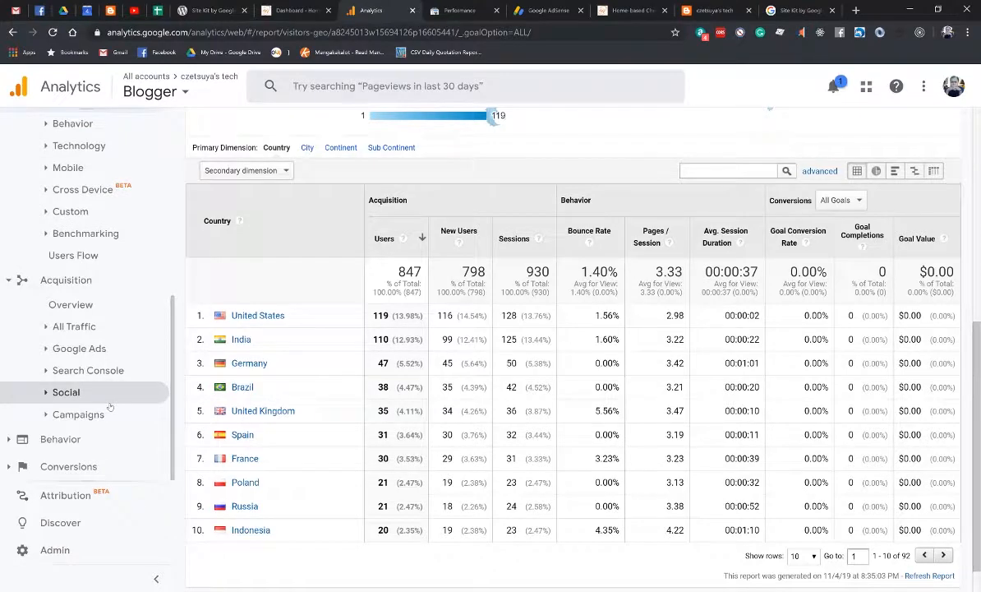
left_click(109, 365)
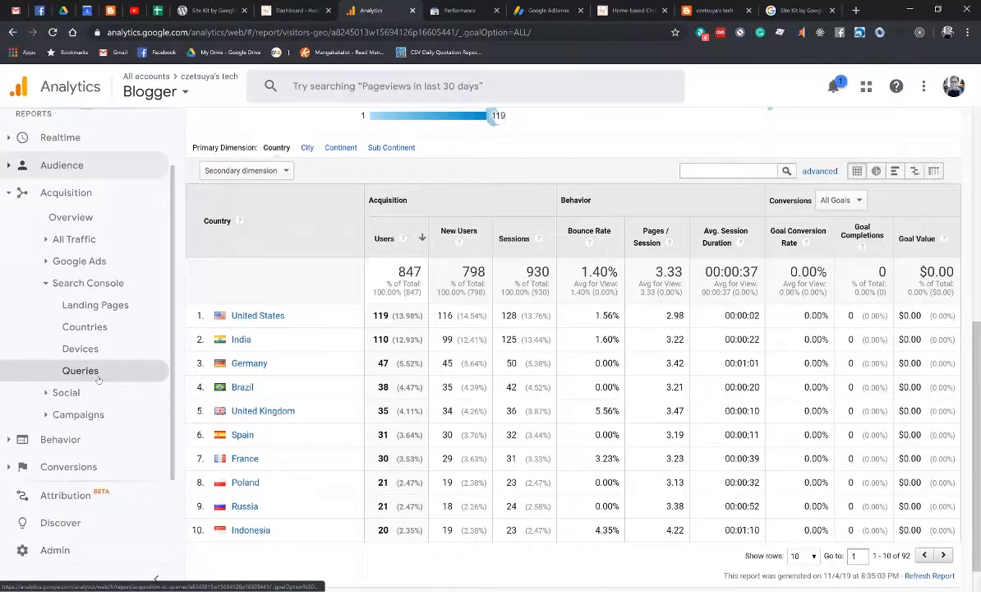
left_click(96, 371)
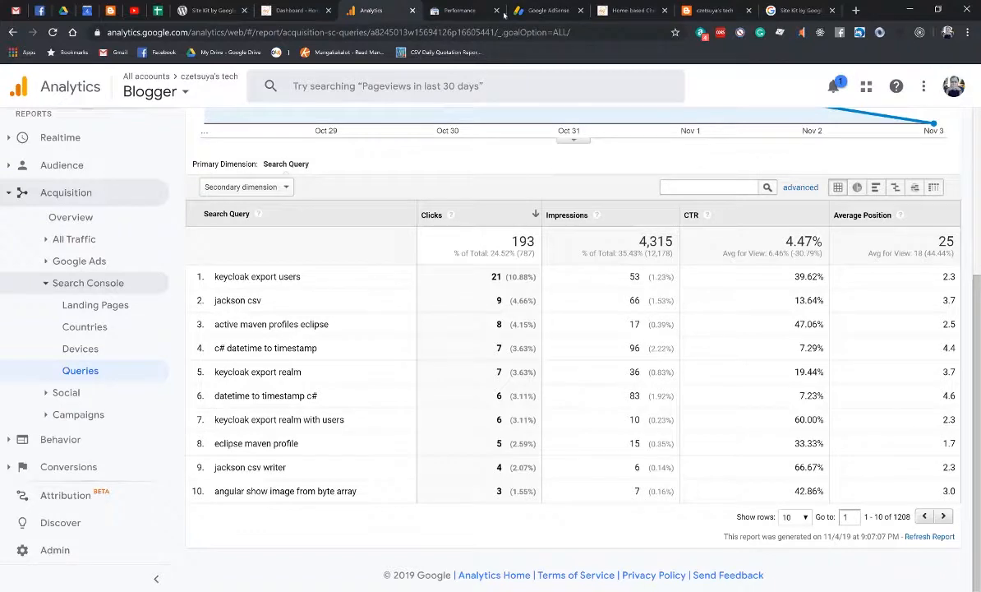
Step: Switch to Google Search Console and examine the performance chart and query list for homebasedchef.com
left_click(460, 9)
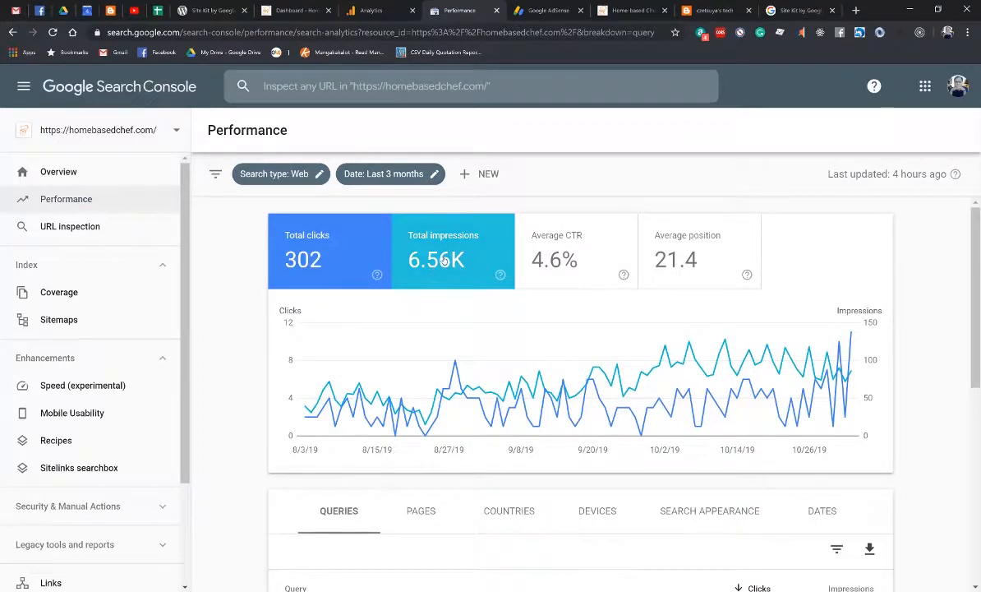
scroll(360, 348, "down", 3)
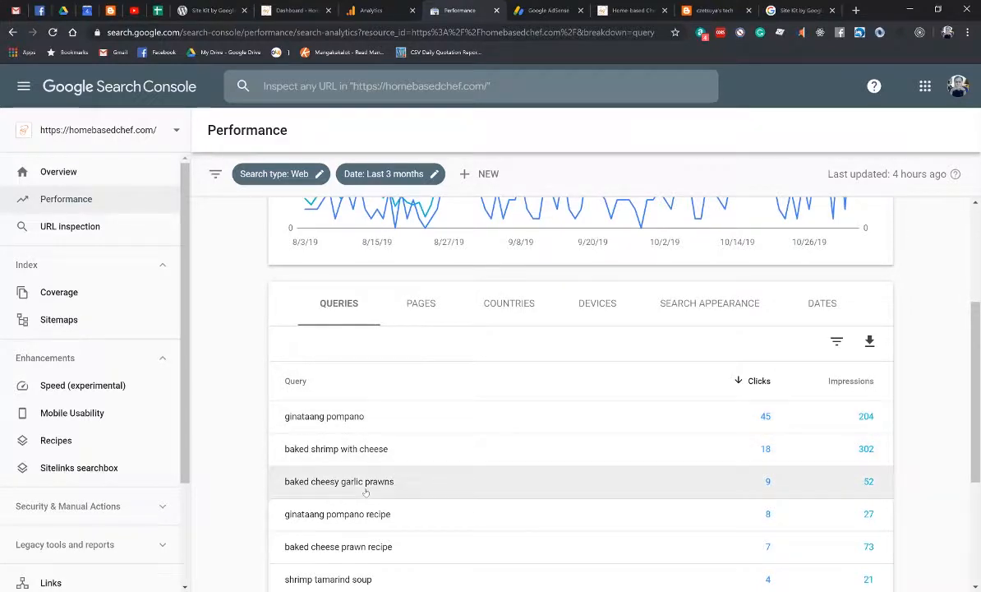
scroll(345, 437, "down", 3)
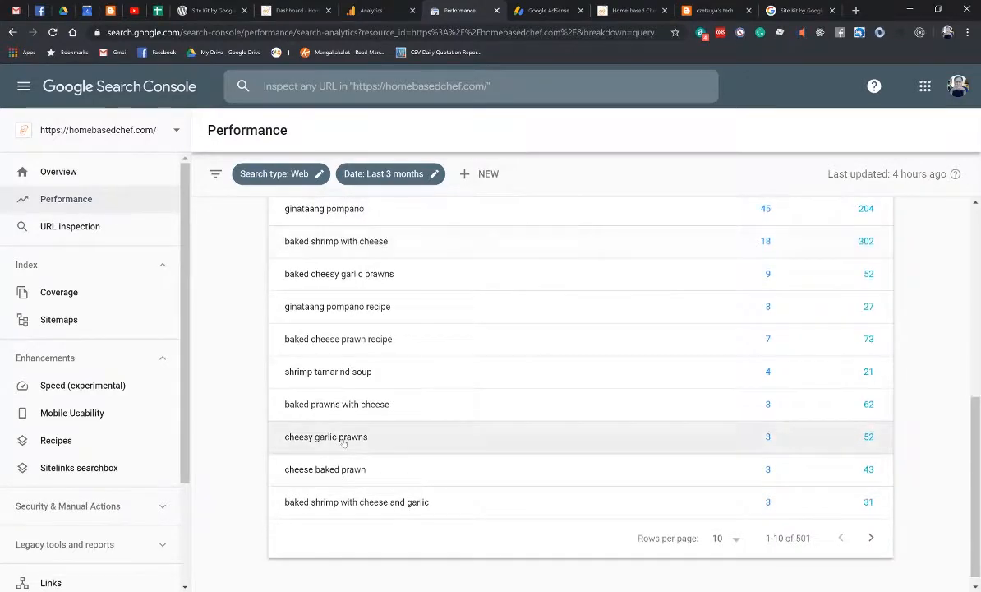
scroll(343, 444, "up", 3)
scroll(344, 444, "down", 3)
scroll(328, 452, "up", 5)
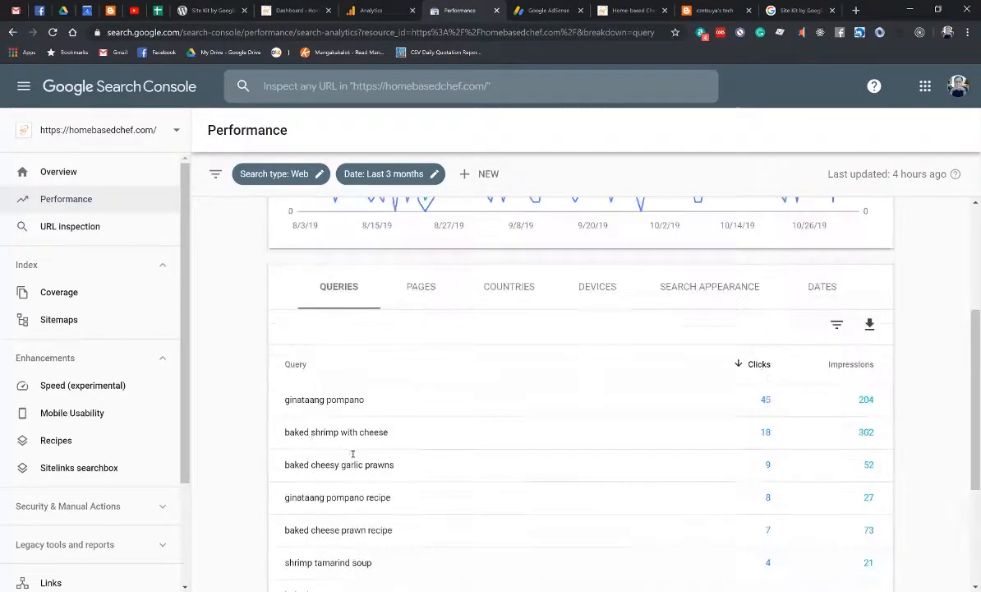
scroll(390, 485, "down", 3)
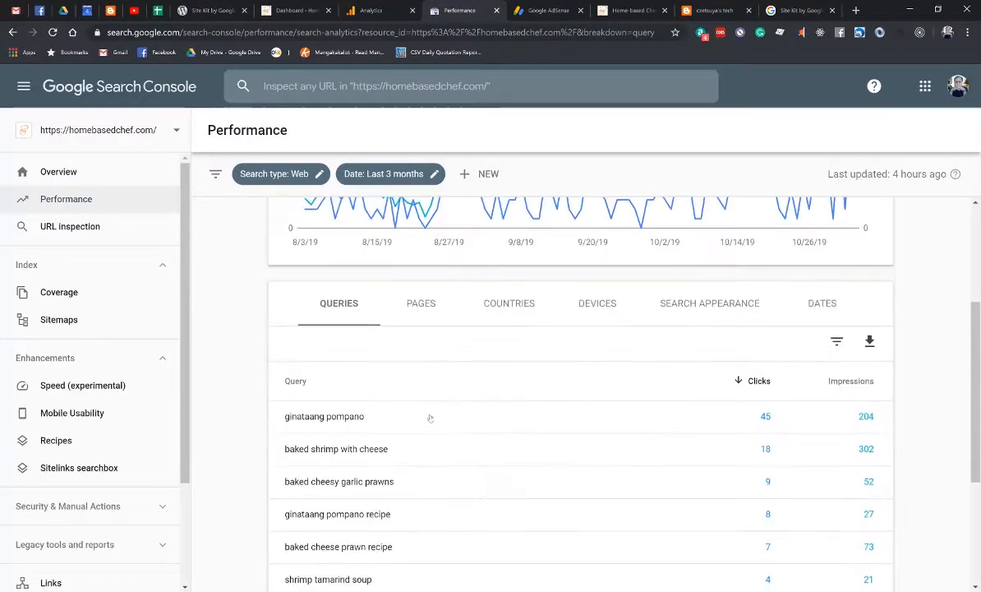
Step: Review the search performance broken down by pages, countries, devices, search appearance and dates
left_click(424, 307)
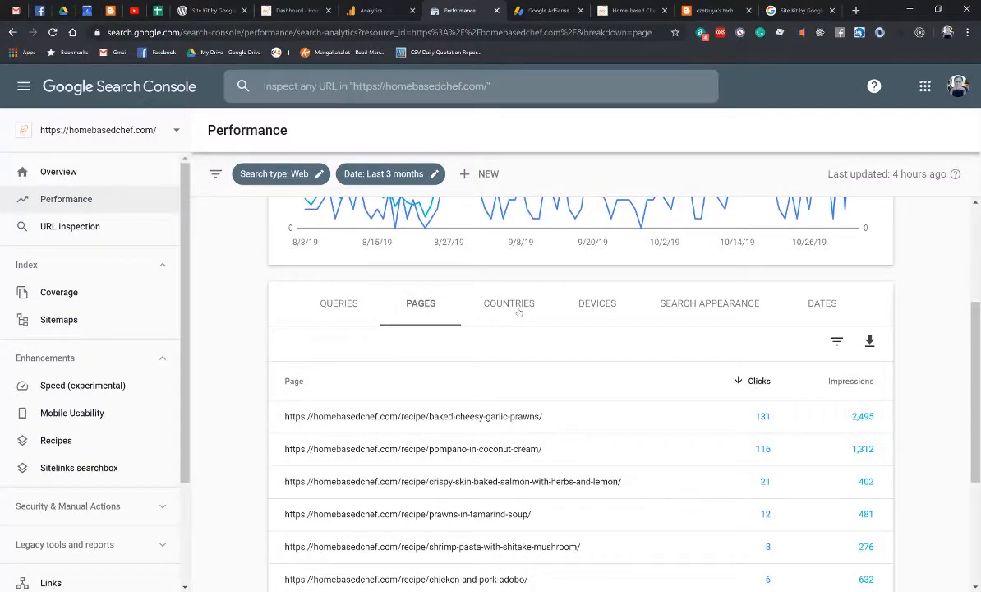
left_click(486, 304)
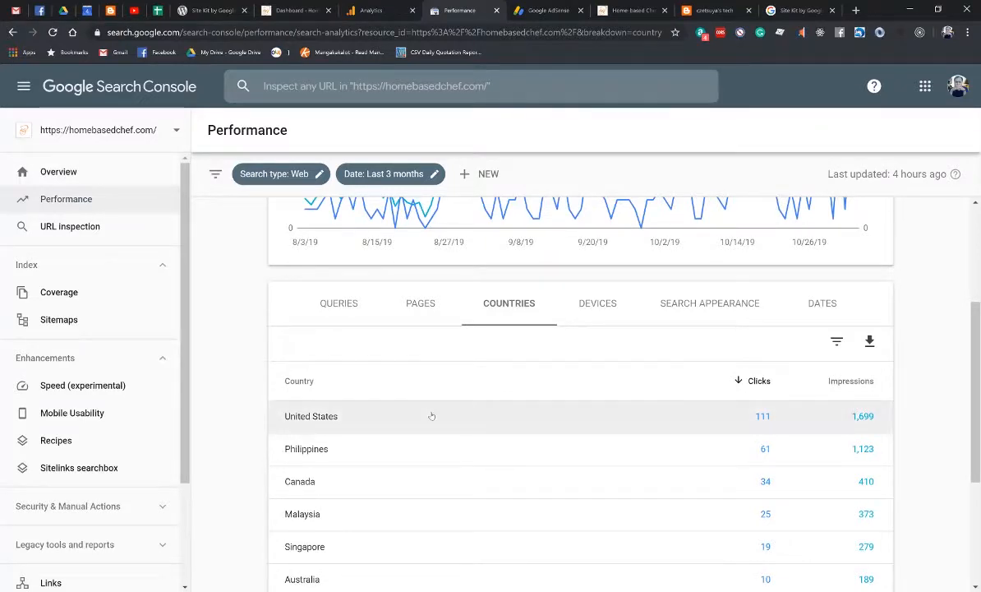
left_click(596, 316)
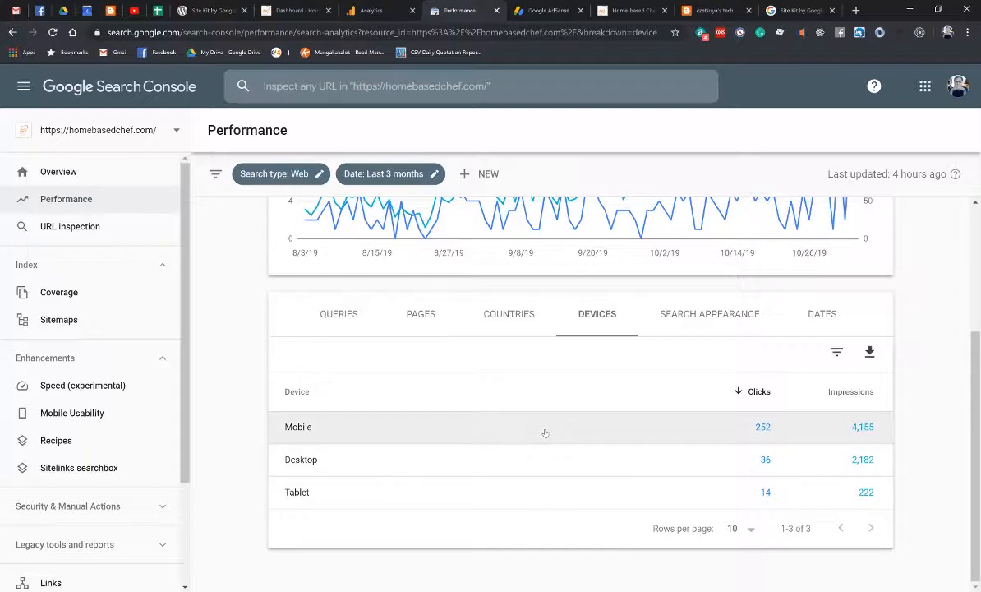
left_click(708, 316)
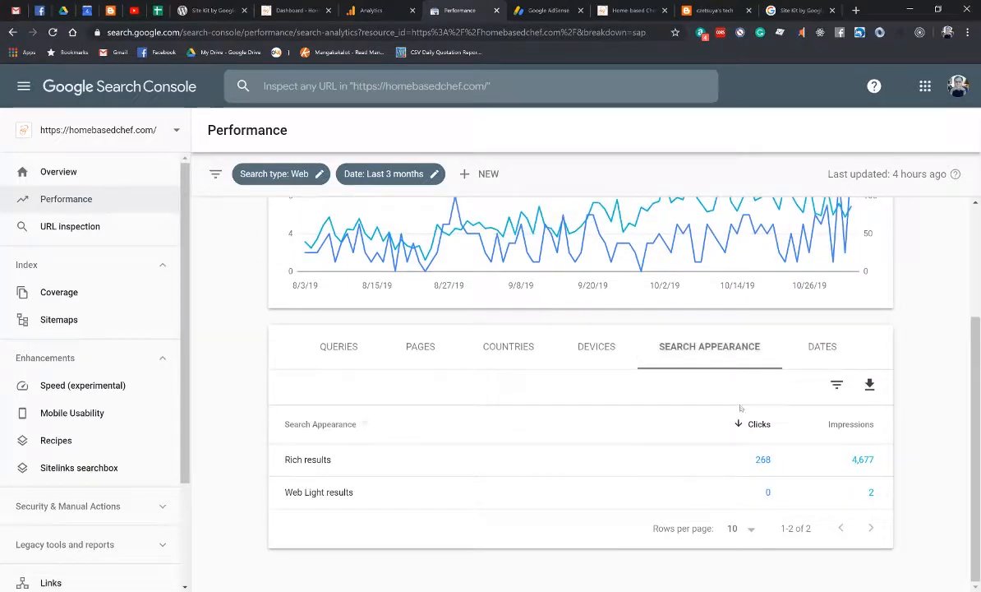
left_click(817, 349)
scroll(547, 440, "down", 3)
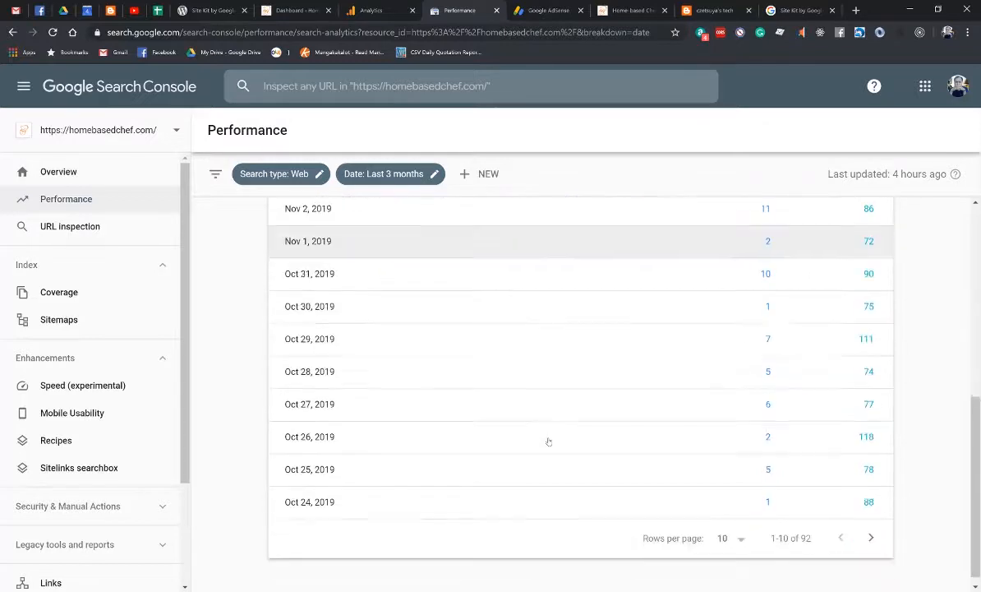
scroll(548, 441, "up", 5)
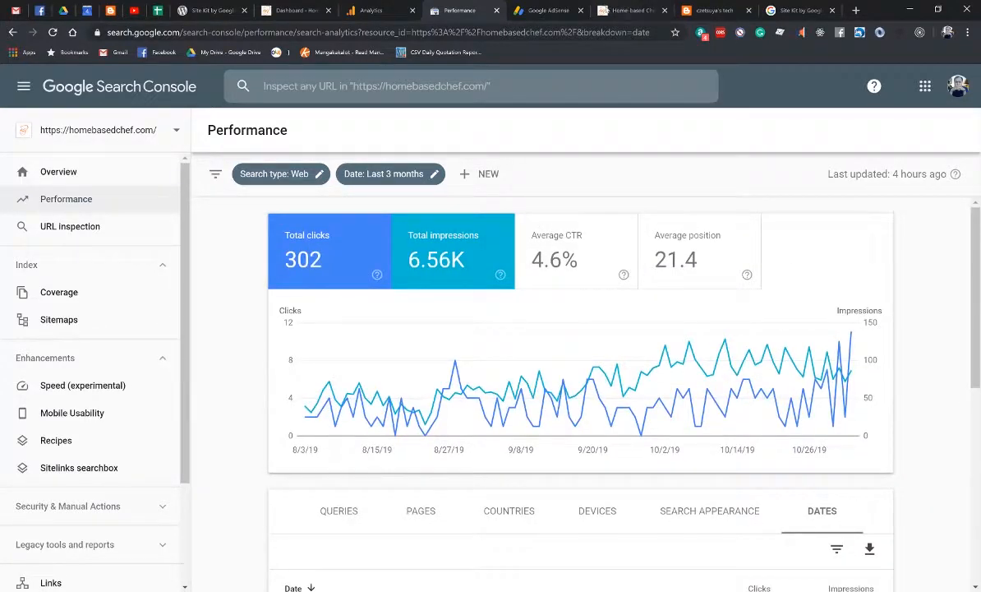
Step: View the Google AdSense Auto ads page alongside the Analytics and Search Console reports, ending on the WordPress dashboard of homebasedchef.com
left_click(547, 9)
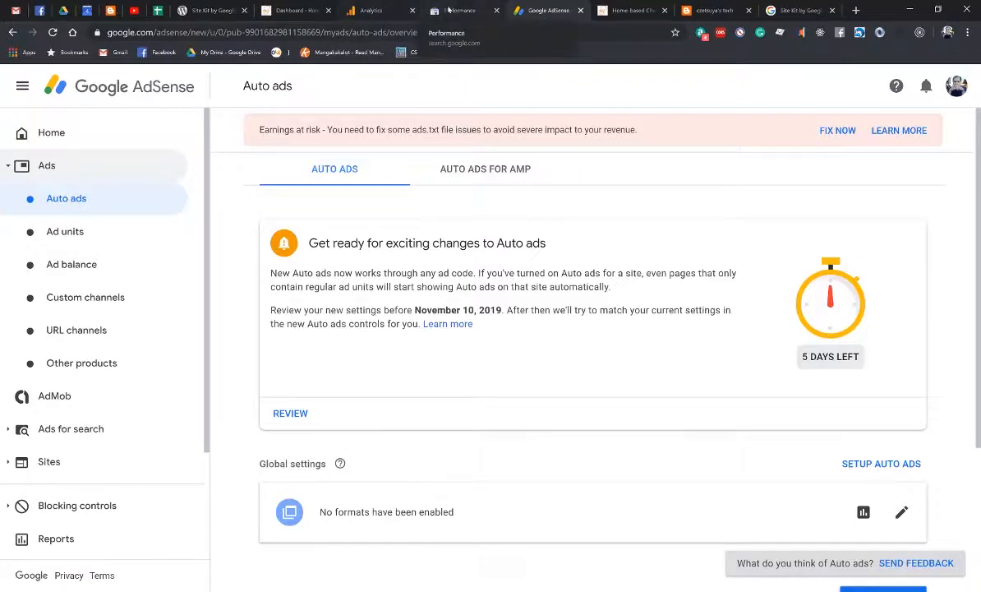
left_click(385, 9)
left_click(479, 10)
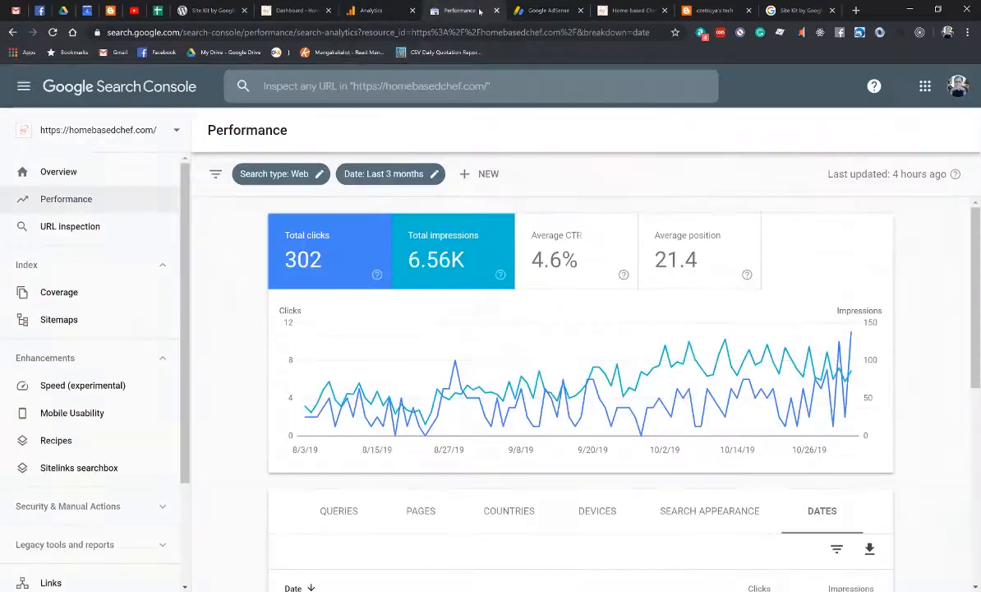
left_click(546, 10)
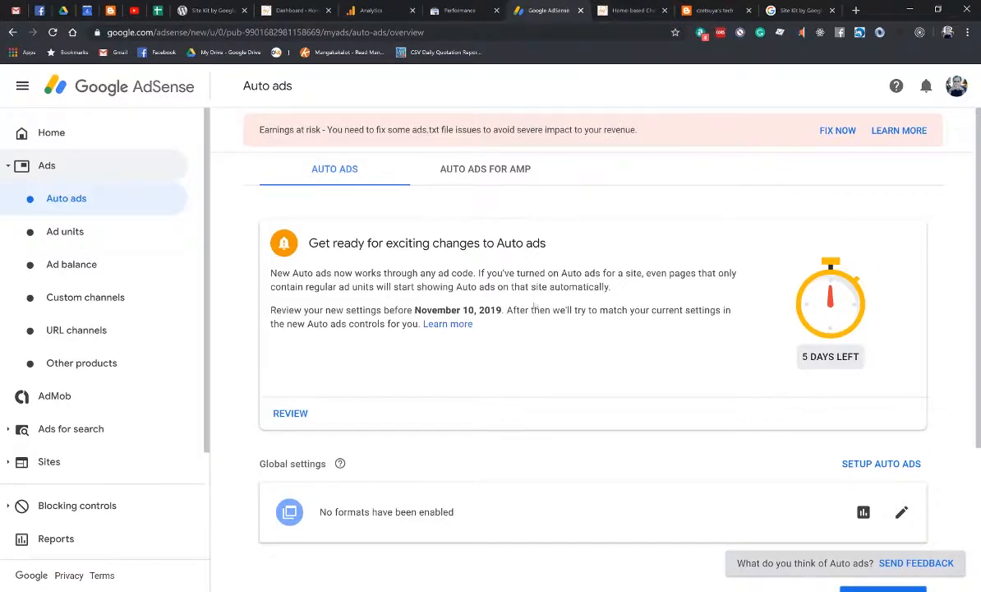
left_click(372, 11)
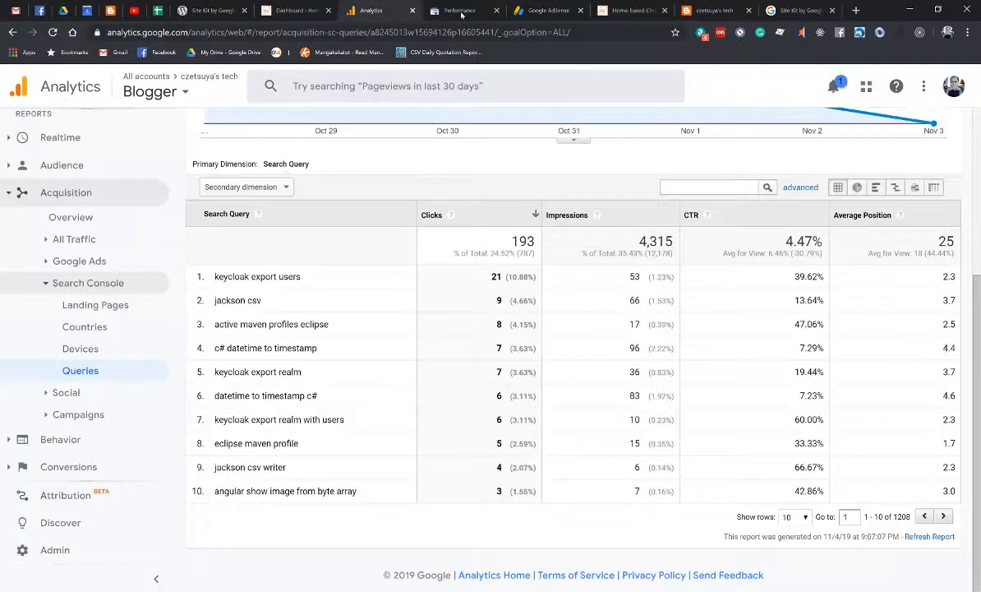
left_click(294, 10)
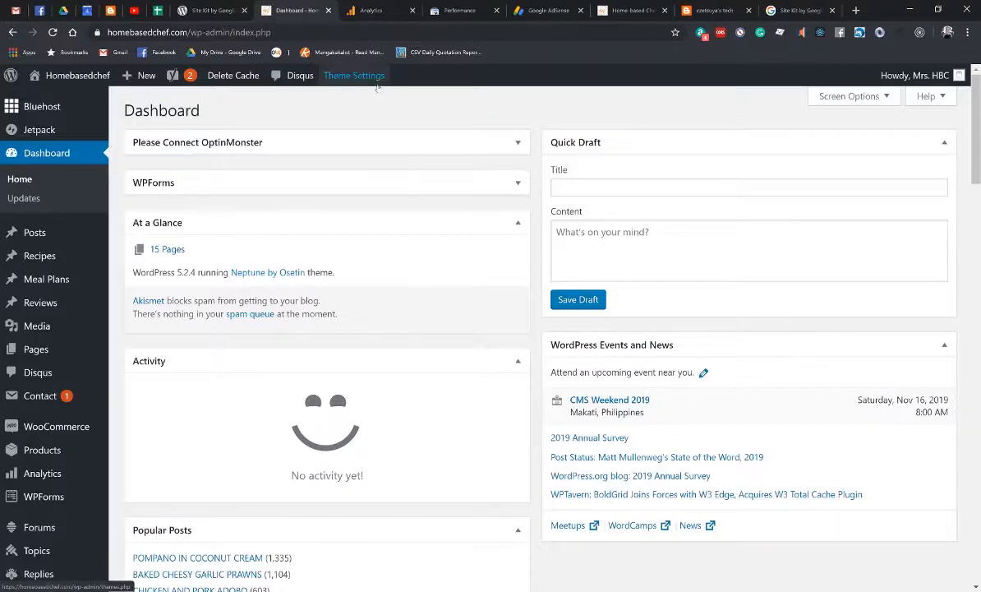
Step: Switch to the Site Kit website and read its section on easy setup and benefits
left_click(782, 16)
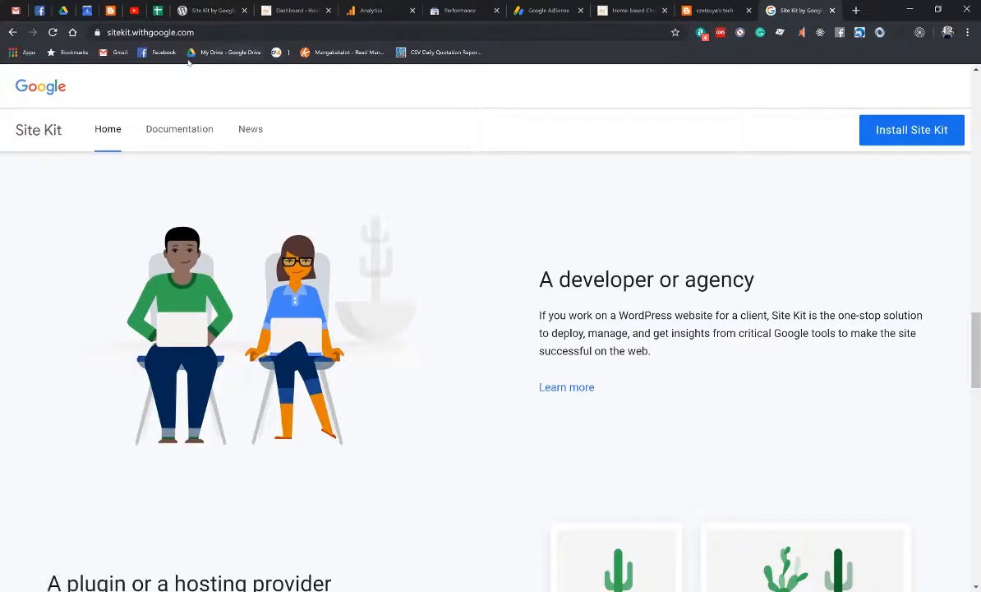
scroll(672, 227, "down", 12)
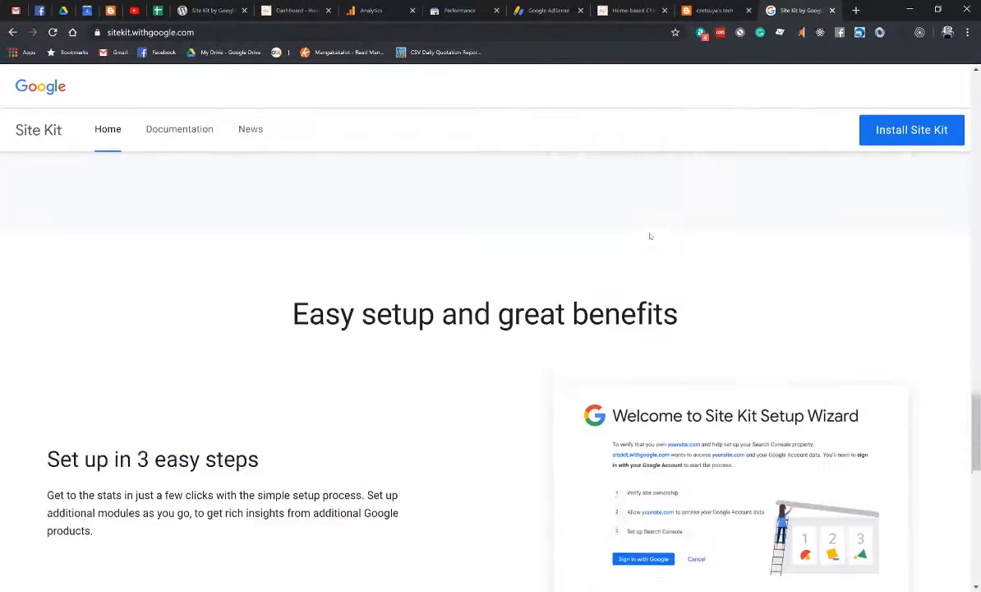
scroll(647, 235, "down", 3)
scroll(646, 234, "up", 5)
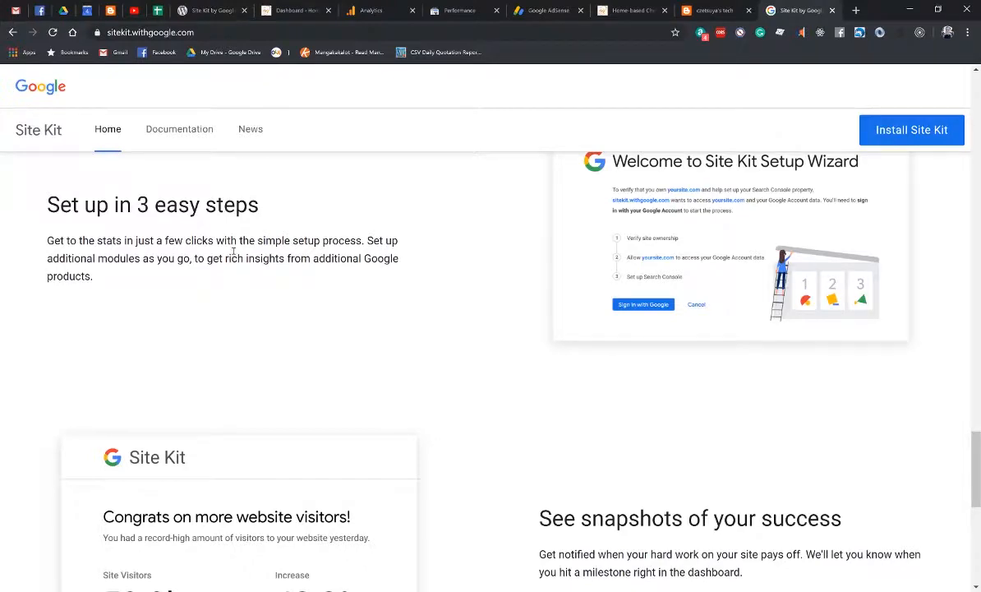
scroll(232, 230, "down", 6)
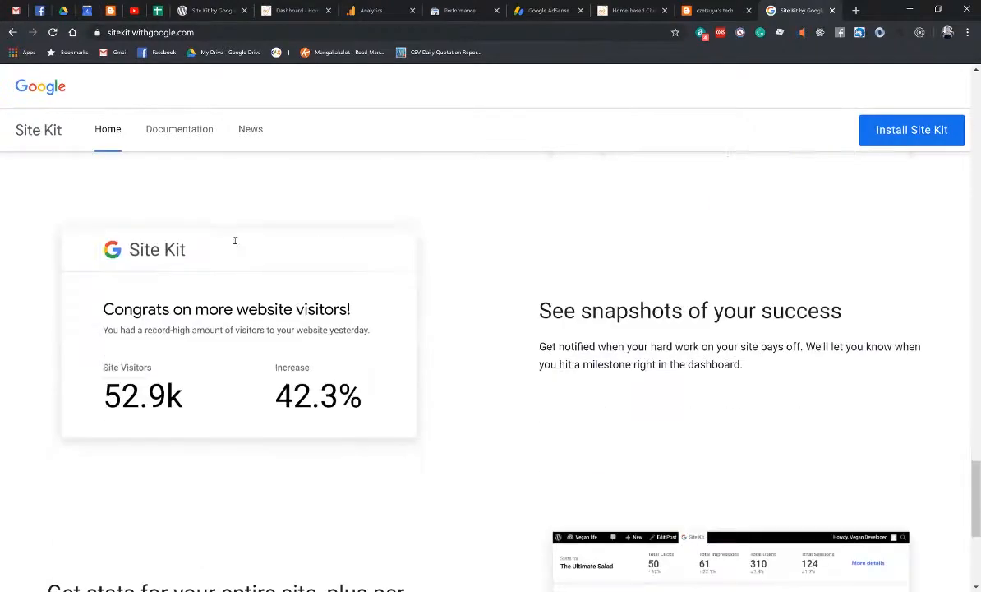
scroll(218, 183, "up", 4)
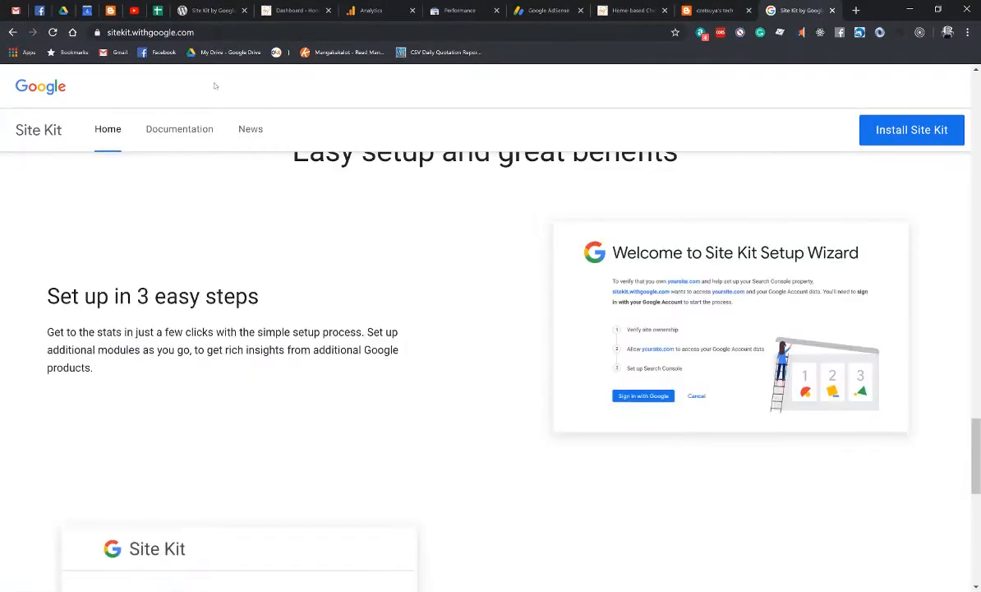
Step: Switch to the Site Kit by Google plugin page on WordPress.org and show its header
left_click(201, 9)
scroll(151, 75, "up", 3)
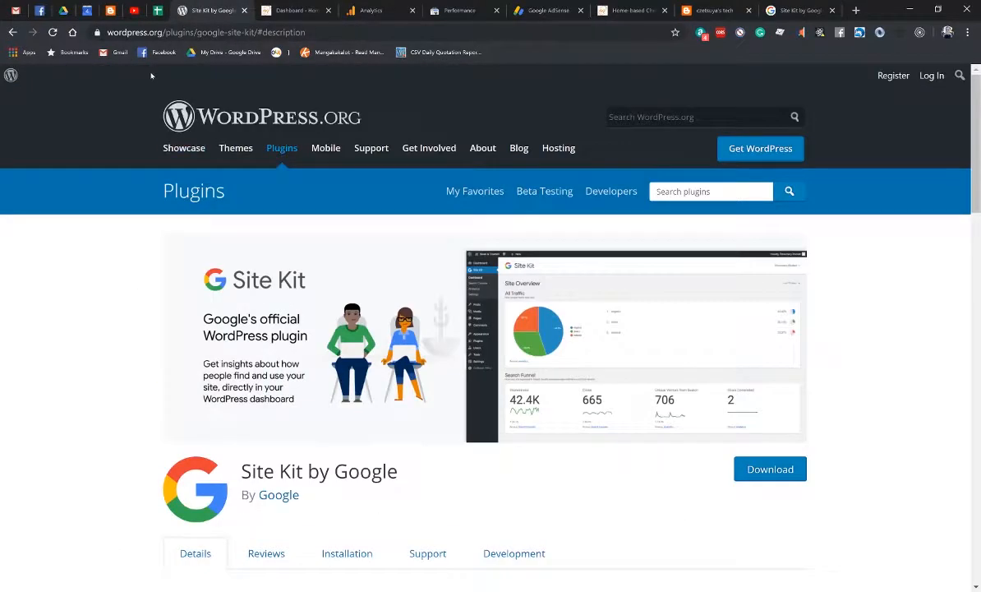
Step: Switch to the WordPress dashboard of homebasedchef.com and open the page for adding new plugins
left_click(299, 12)
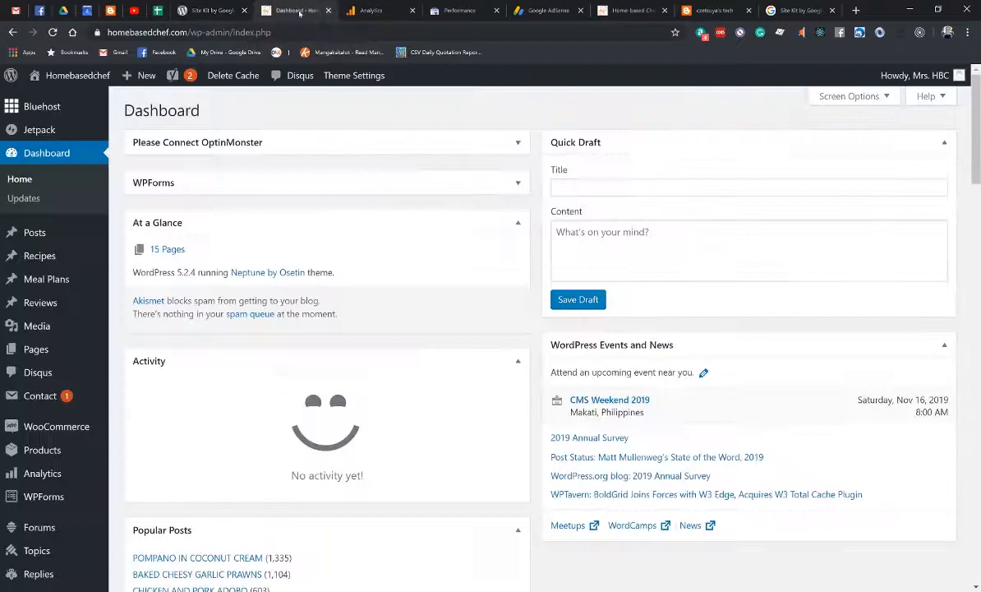
left_click(211, 9)
left_click(283, 10)
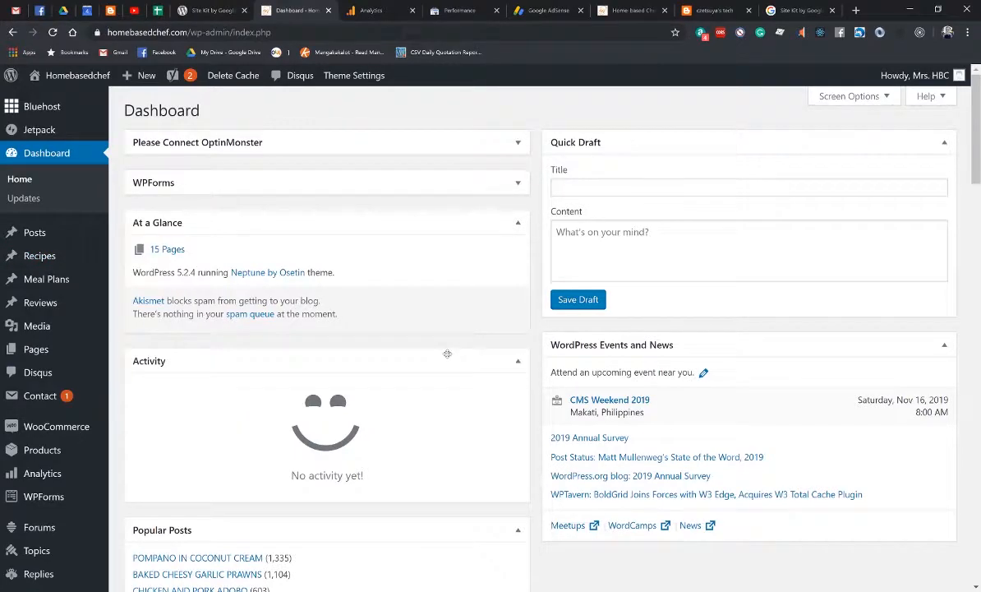
scroll(447, 353, "down", 3)
left_click(37, 416)
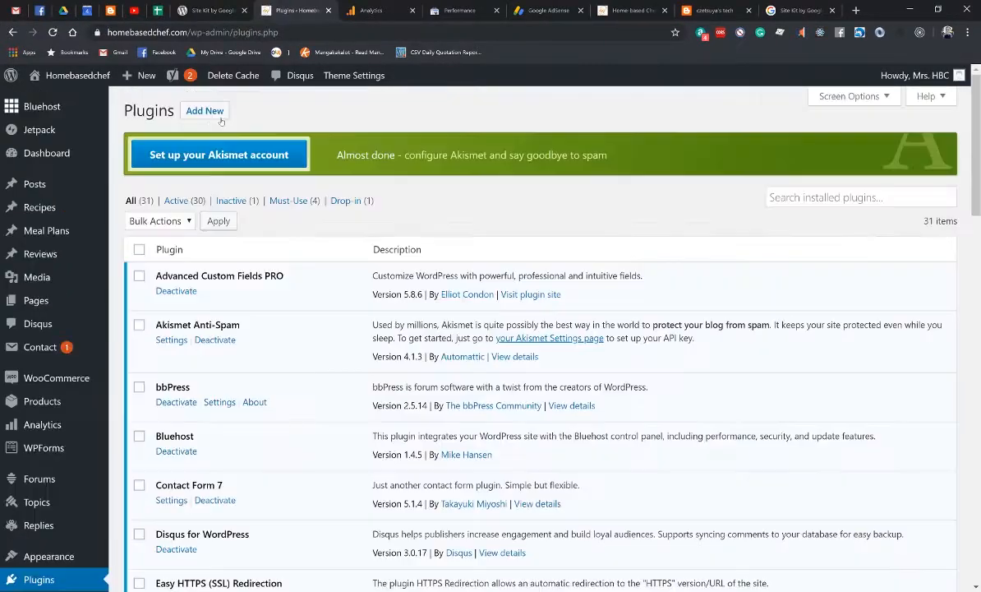
left_click(217, 114)
Step: Search the plugin directory for "Google site kit"
left_click(802, 149)
type("Go")
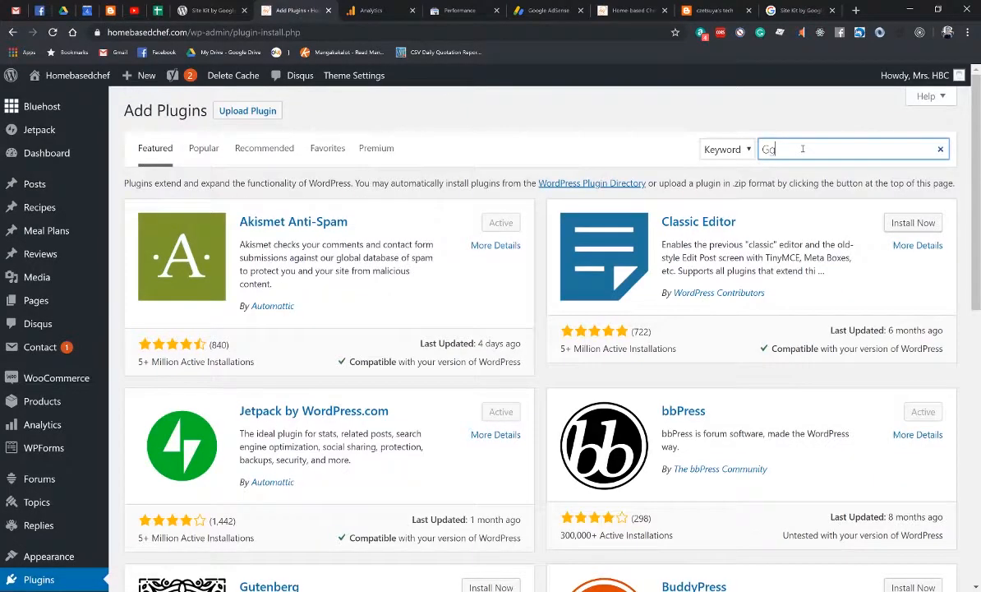
key("BackSpace")
key("BackSpace")
type("Google site kit")
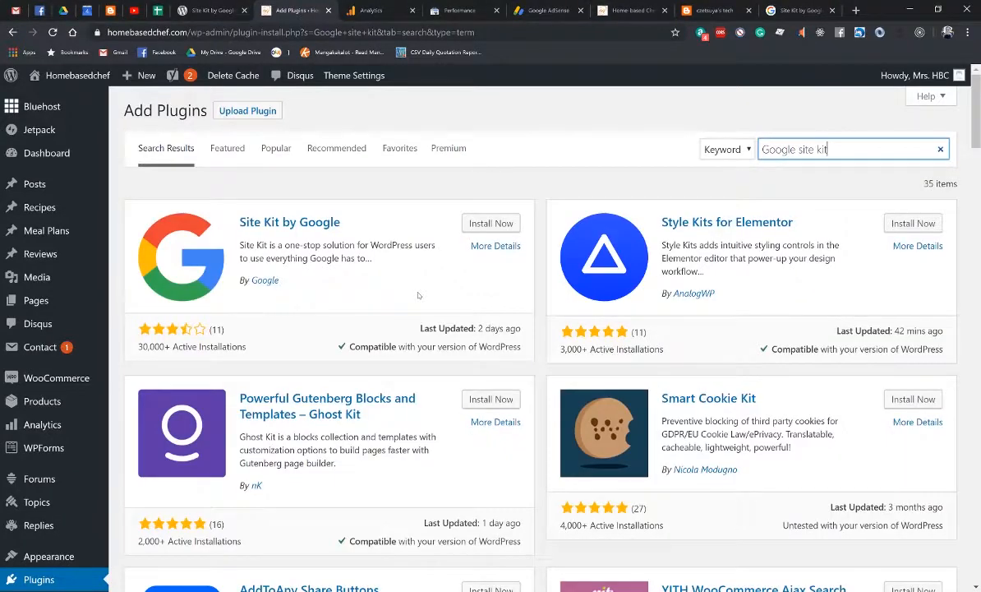
left_click(569, 168)
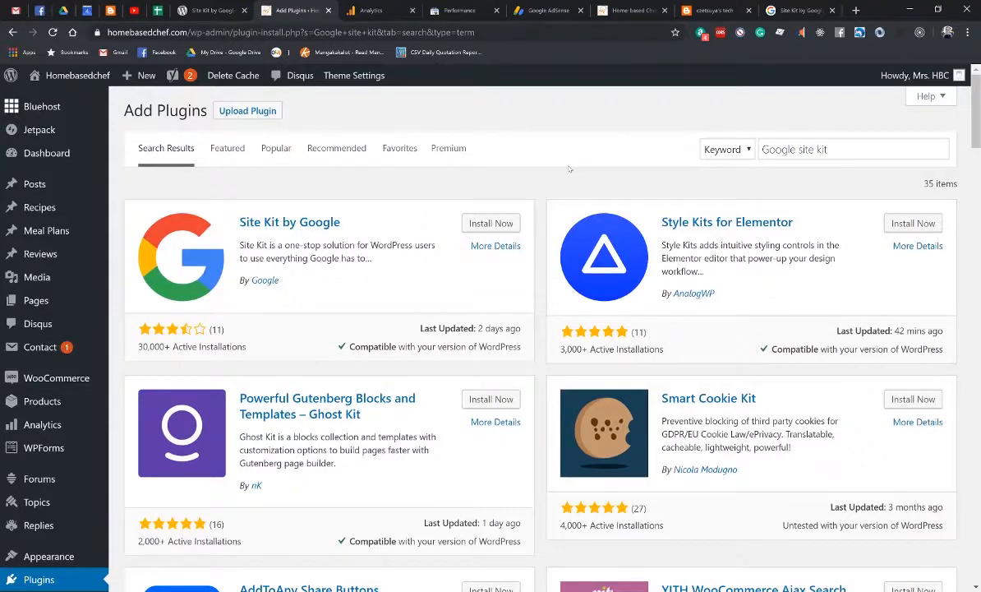
Step: Install and activate the Site Kit by Google plugin and start its setup
left_click(491, 225)
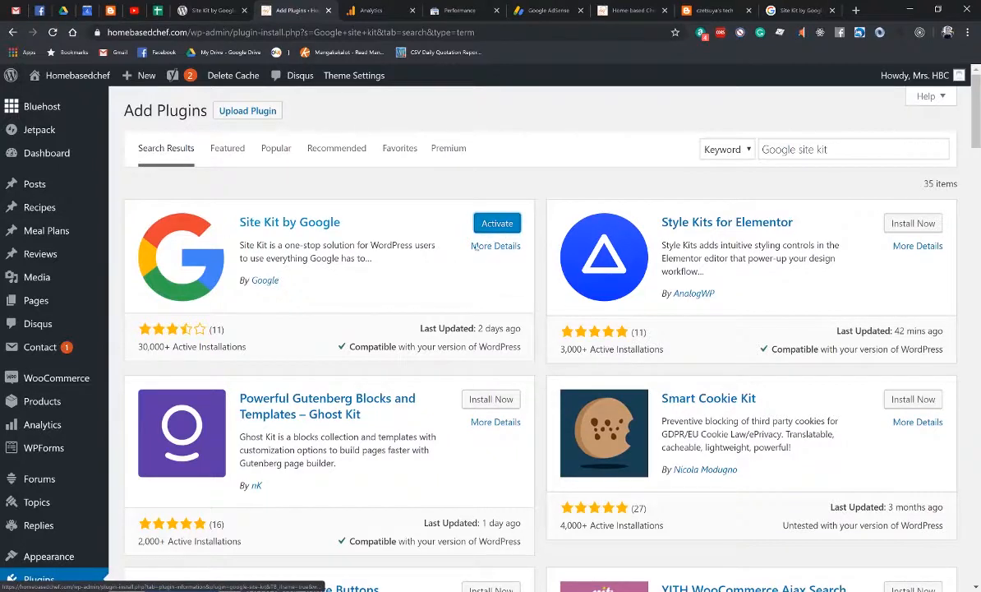
left_click(493, 225)
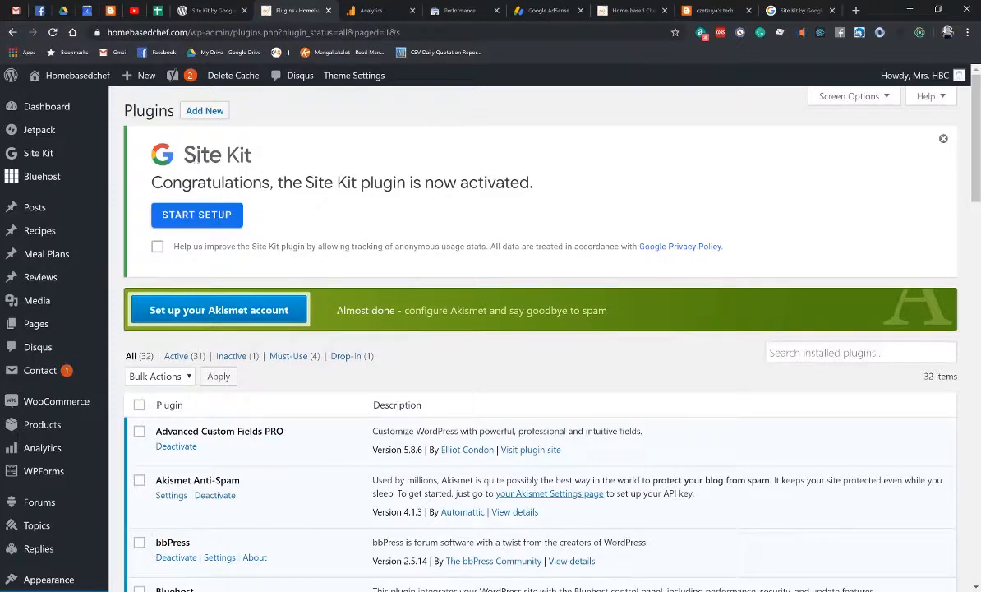
left_click(187, 211)
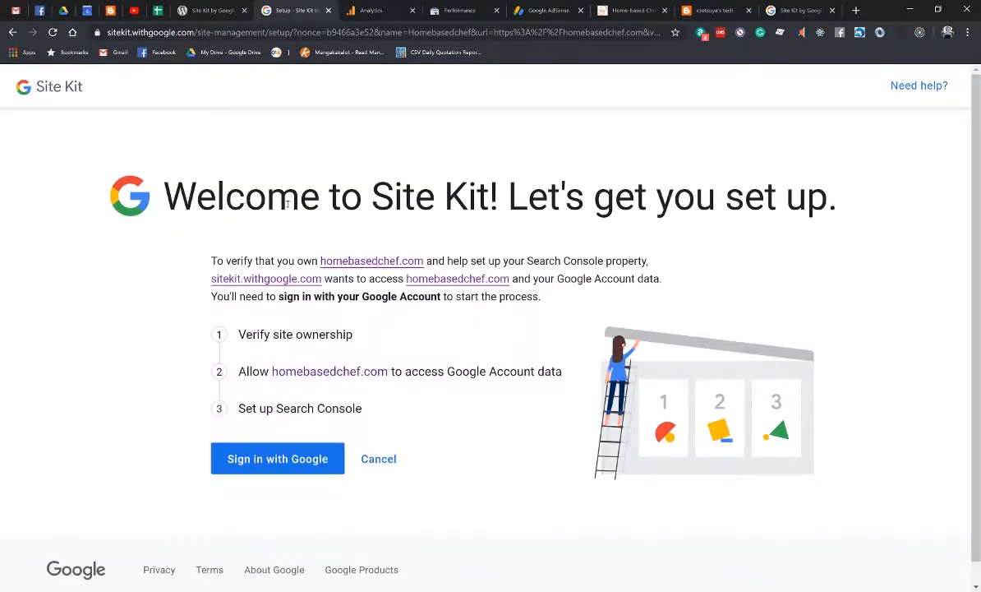
Step: Sign in to Site Kit with Google using the site owner's personal account
left_click(278, 466)
left_click(279, 465)
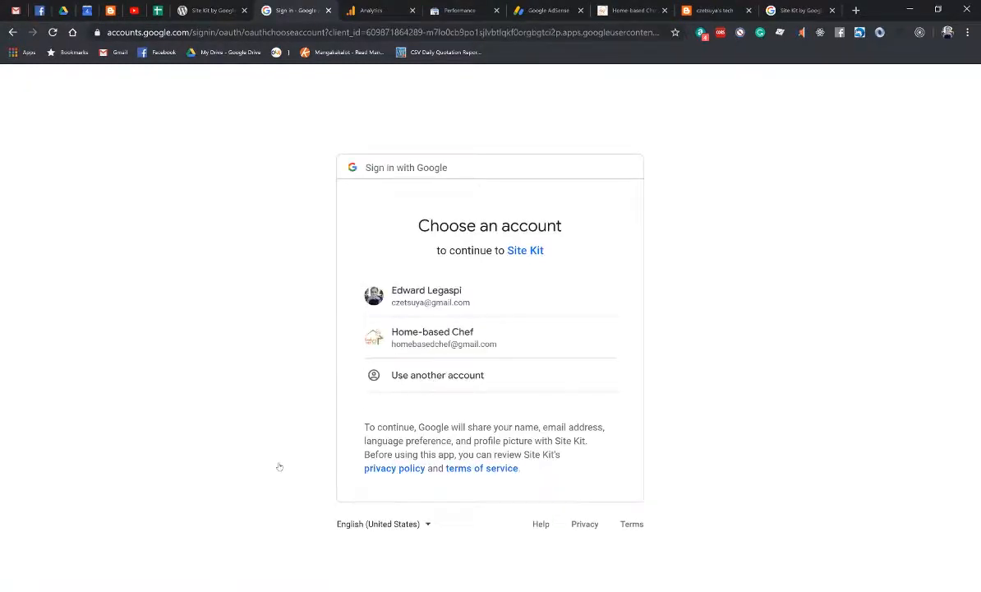
left_click(429, 304)
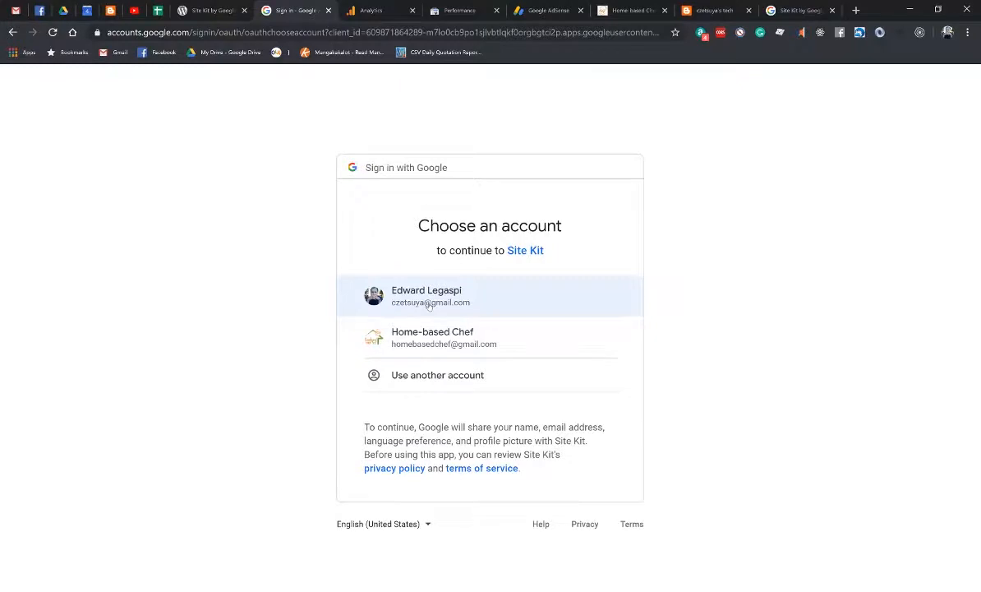
left_click(448, 298)
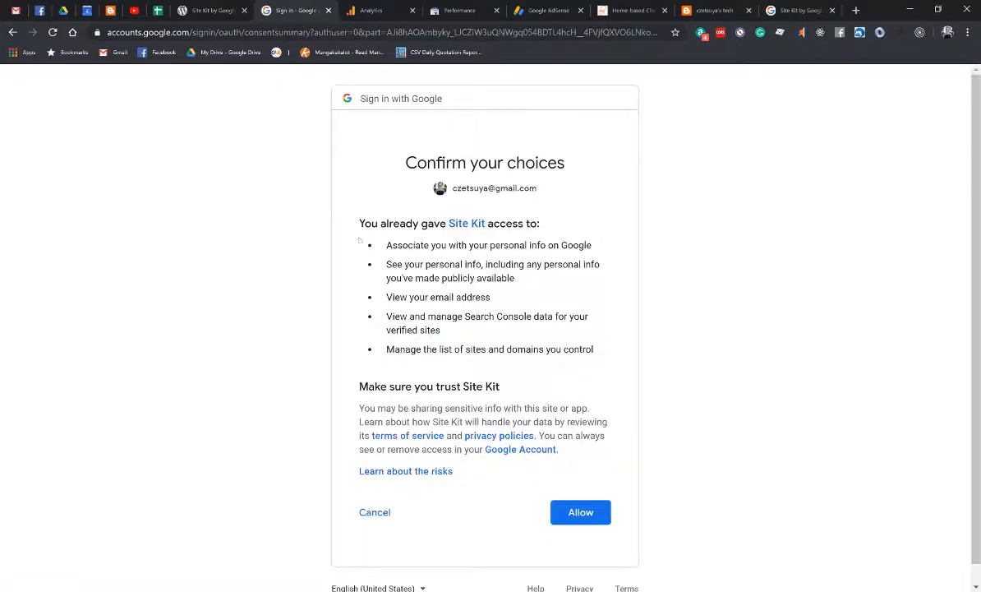
Step: Review the permissions requested by Site Kit and allow it access to the Google account
left_click_drag(386, 238, 606, 343)
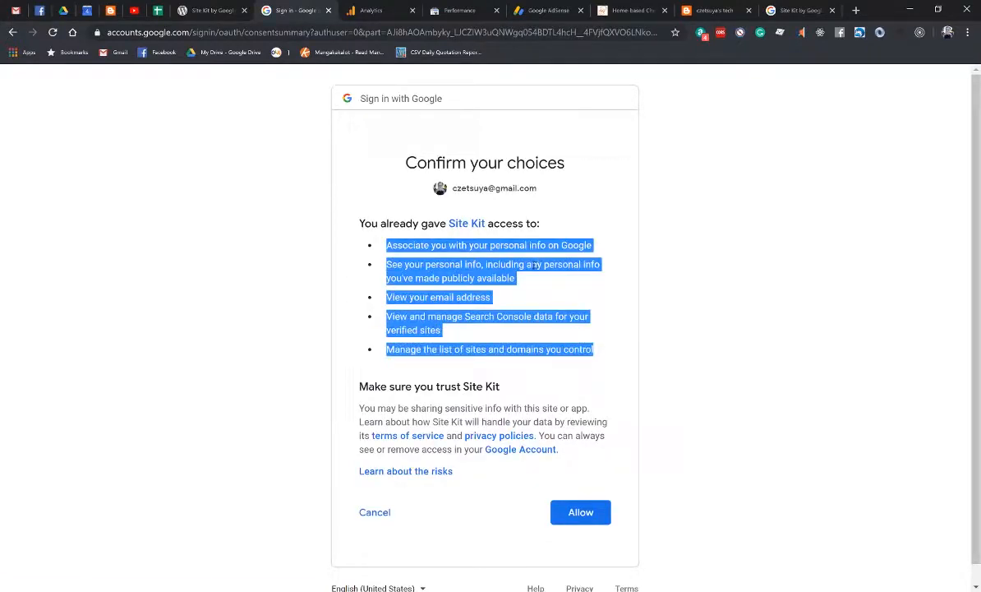
left_click(388, 243)
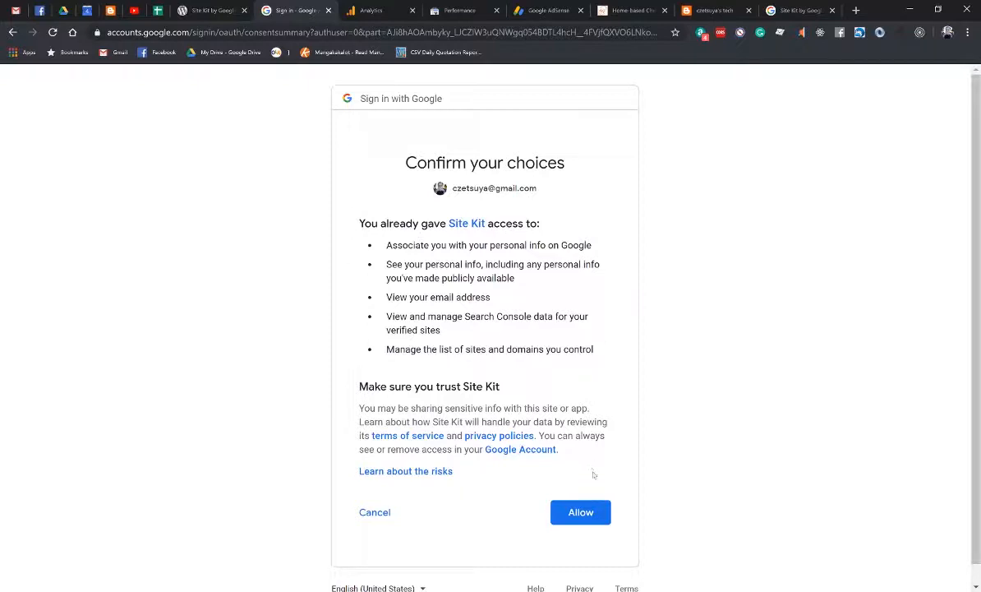
left_click(578, 516)
left_click(597, 517)
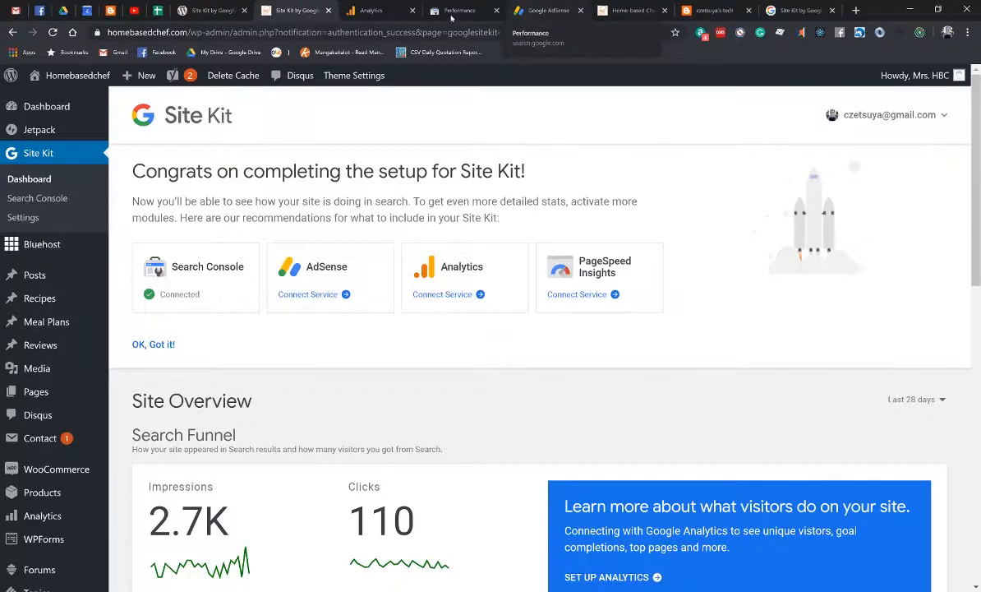
Step: Check the ownership verification of homebasedchef.com in the Search Console property settings and return to the Site Kit dashboard
left_click(455, 11)
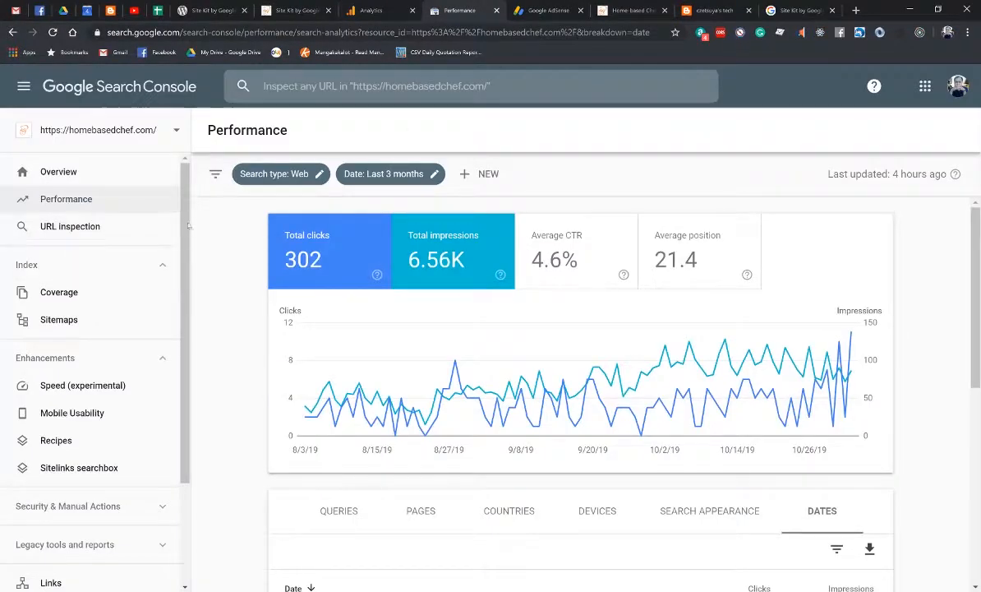
scroll(165, 257, "down", 3)
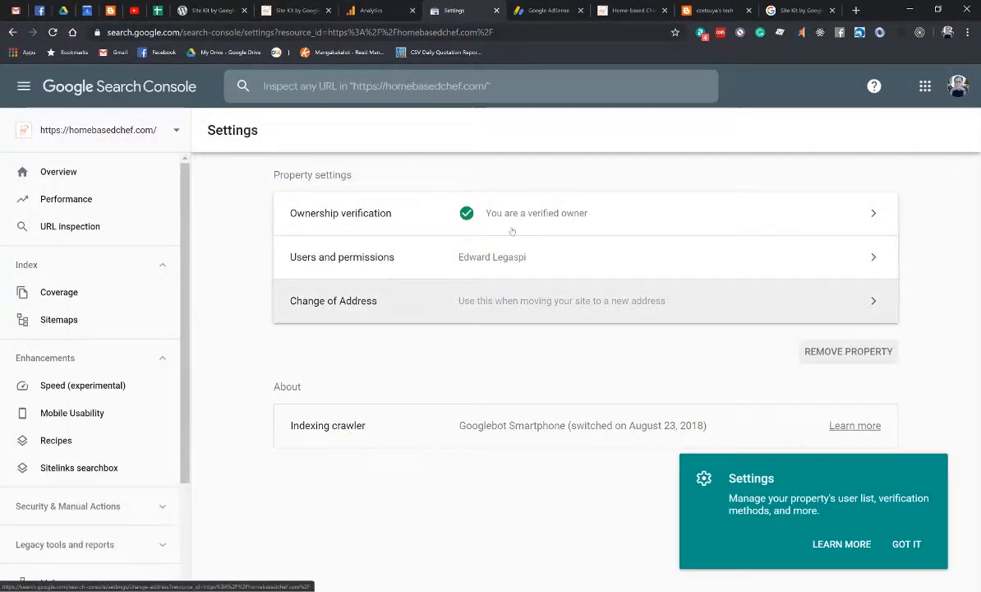
left_click(296, 9)
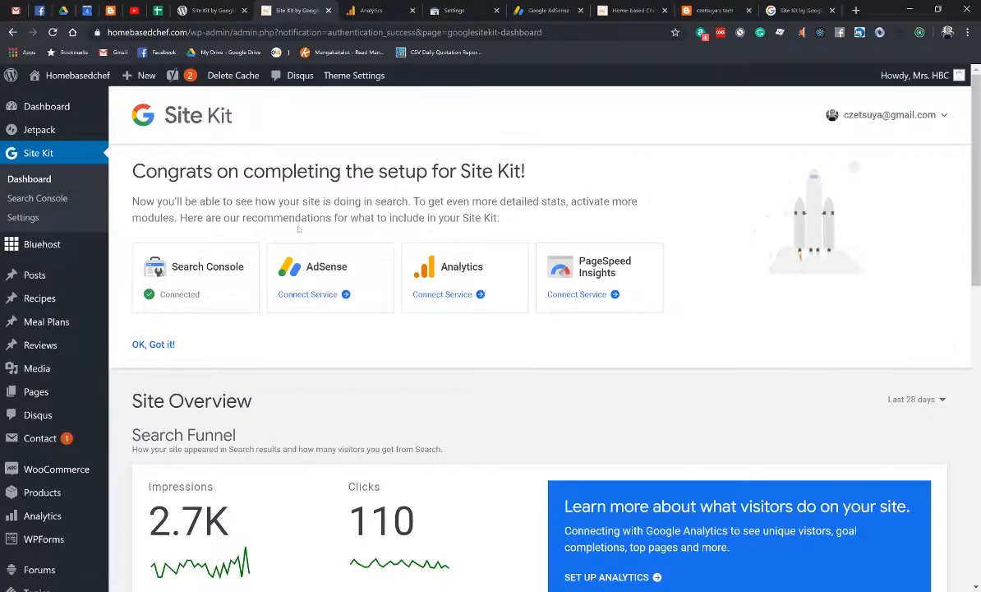
Step: Review the Site Overview on the Site Kit dashboard from its Search Funnel down
scroll(299, 230, "down", 8)
scroll(304, 231, "up", 5)
scroll(304, 232, "down", 3)
scroll(309, 234, "up", 6)
Step: Review the additional services offered in Site Kit's settings and start the setup of Analytics
left_click(27, 217)
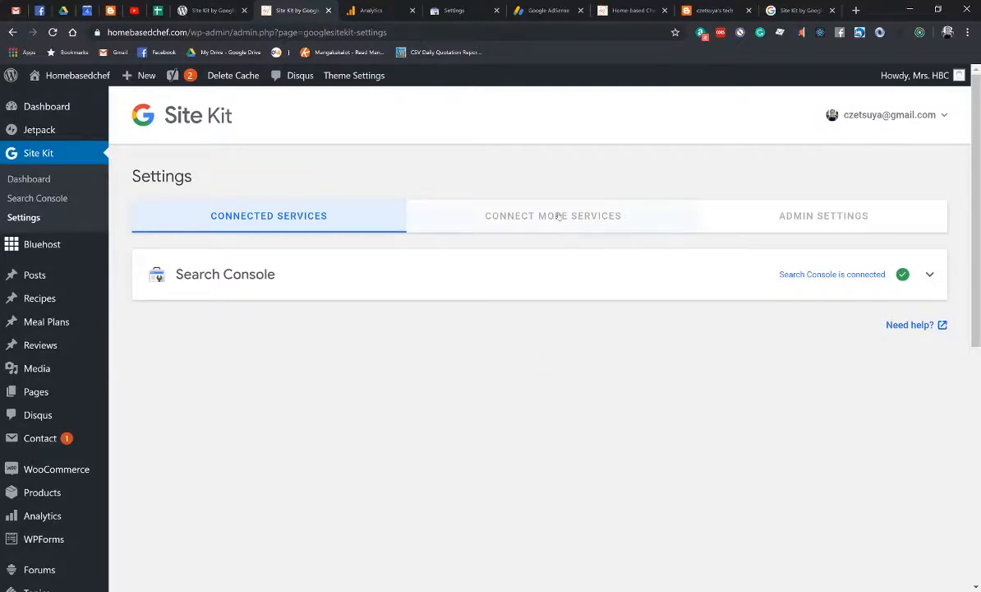
left_click(521, 206)
scroll(477, 284, "down", 3)
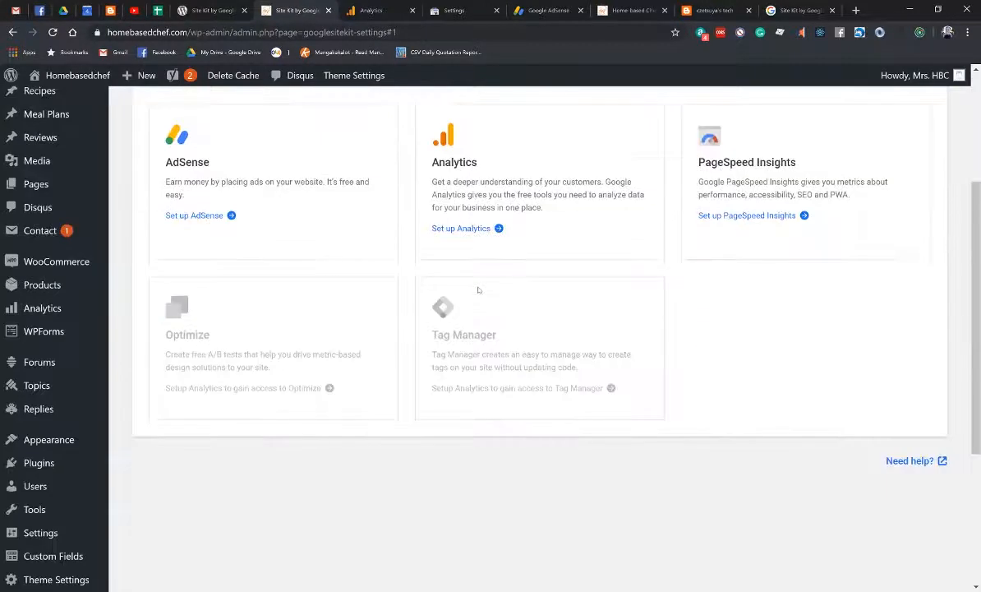
scroll(477, 284, "up", 3)
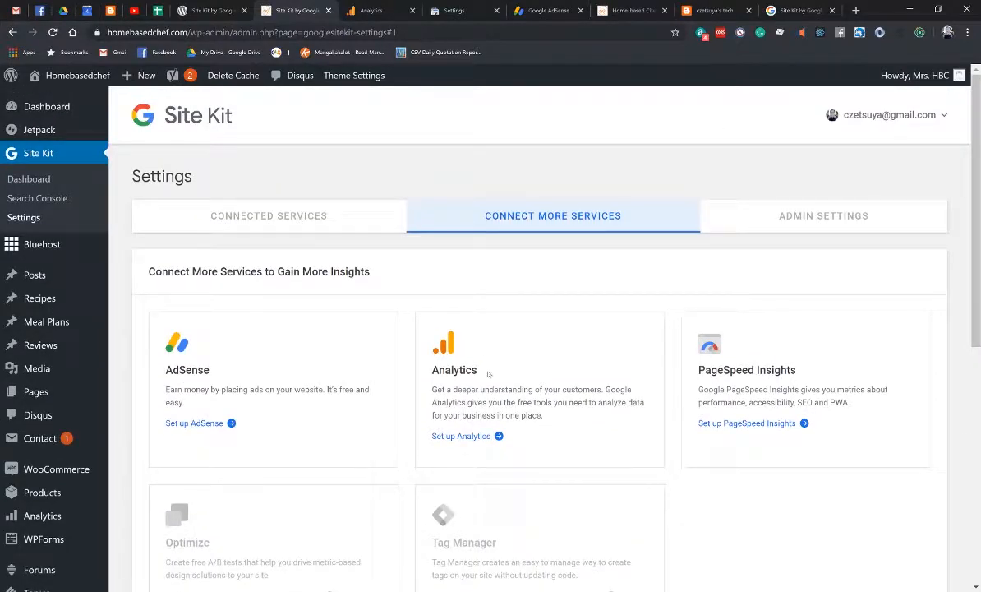
scroll(516, 320, "down", 3)
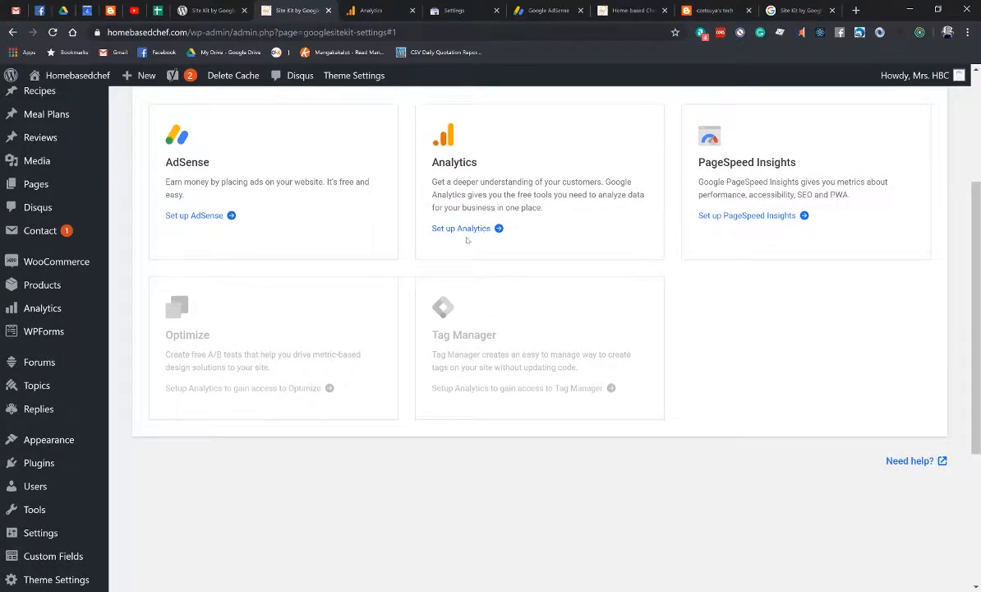
scroll(473, 287, "up", 2)
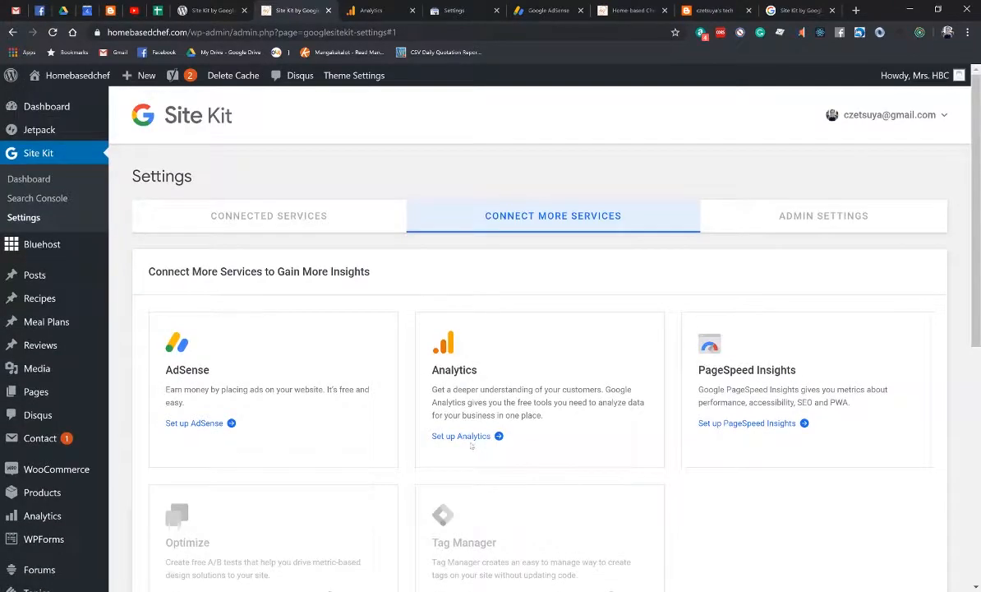
left_click(464, 436)
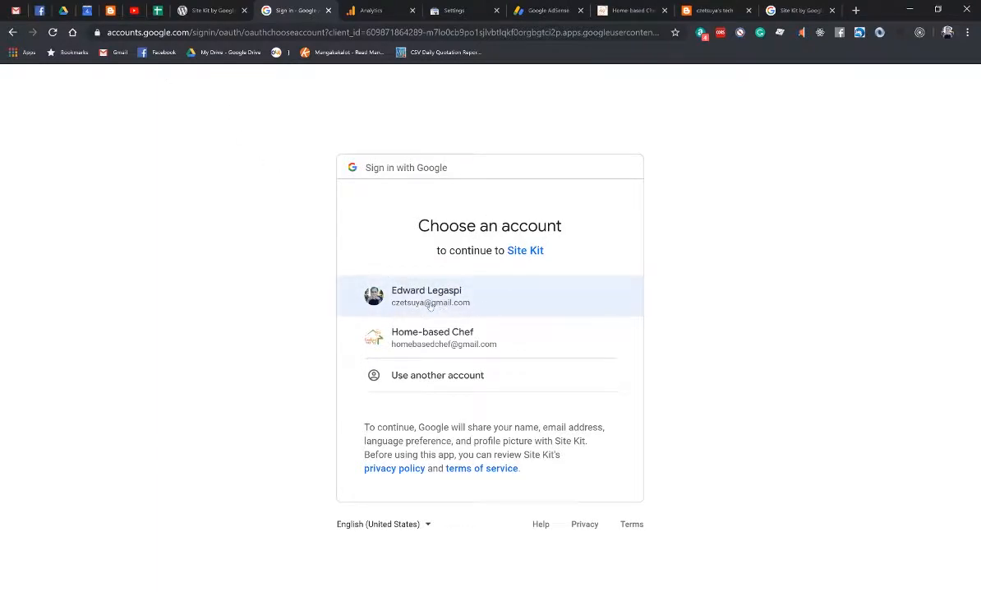
Step: Choose the site owner's personal Google account and allow Site Kit access to its Analytics data
left_click(482, 304)
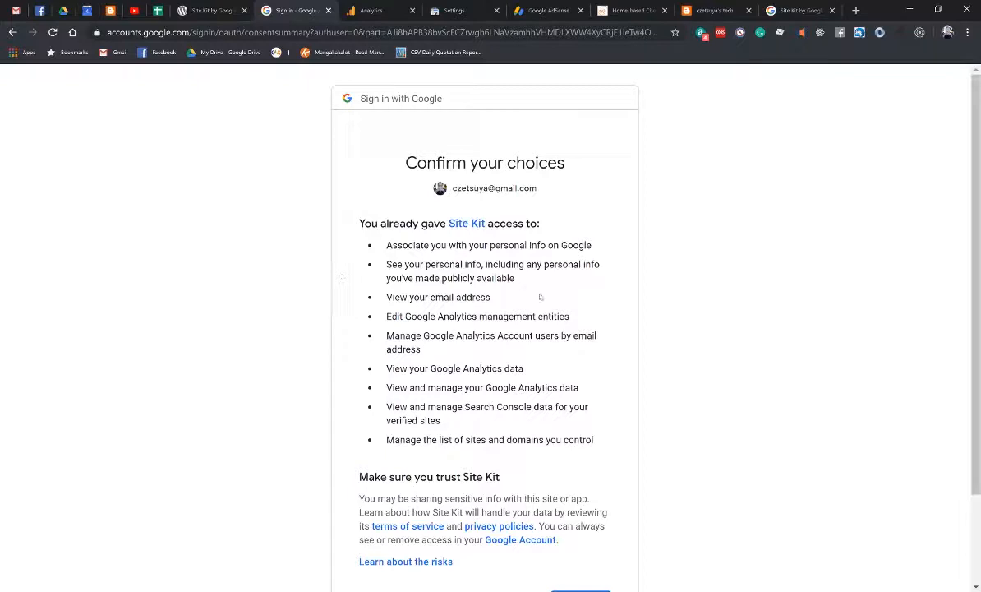
scroll(576, 345, "down", 3)
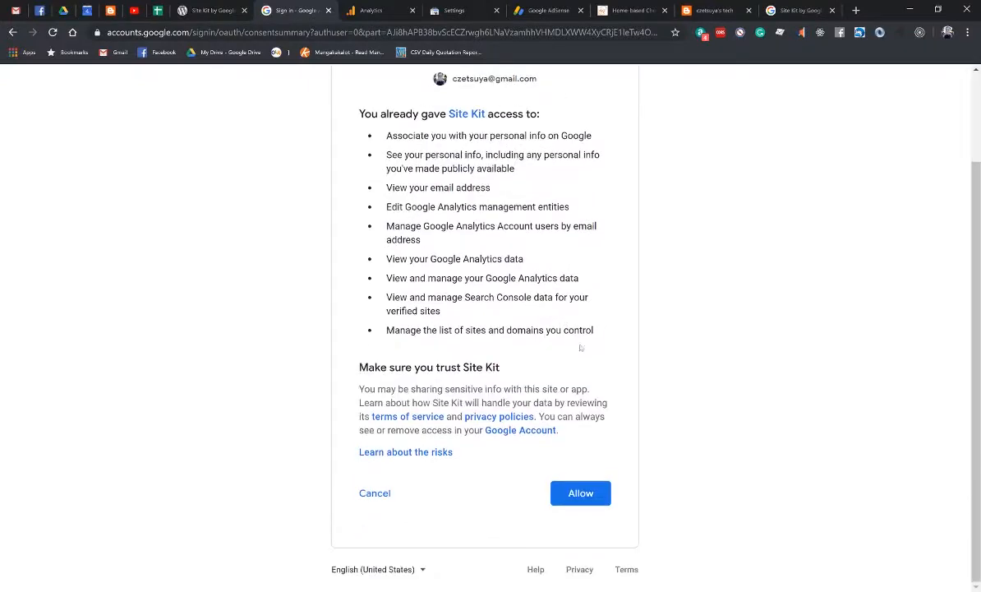
left_click(589, 499)
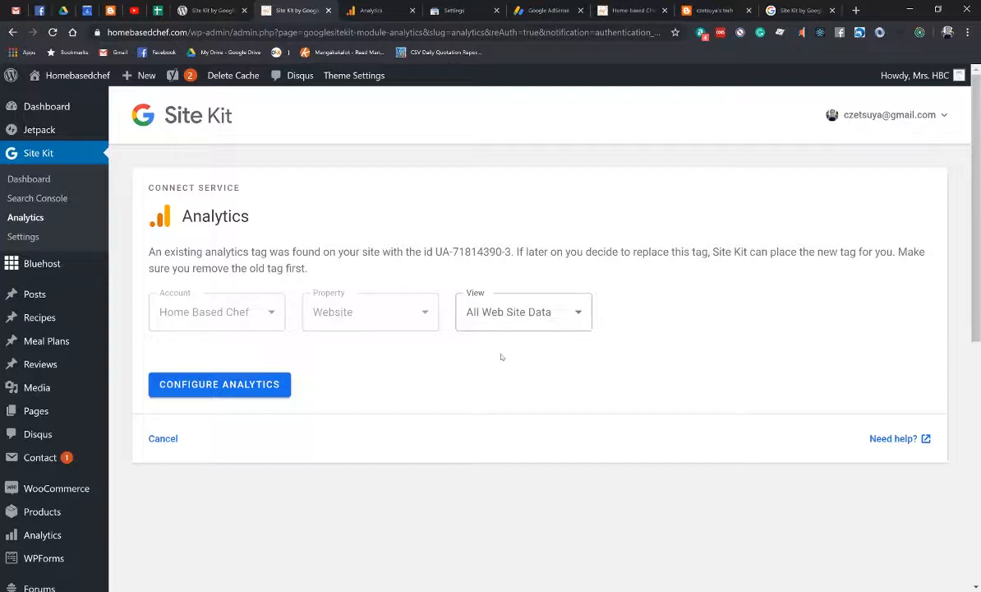
Step: Check the available Analytics views, keep All Web Site Data and configure Analytics for the site
left_click(481, 311)
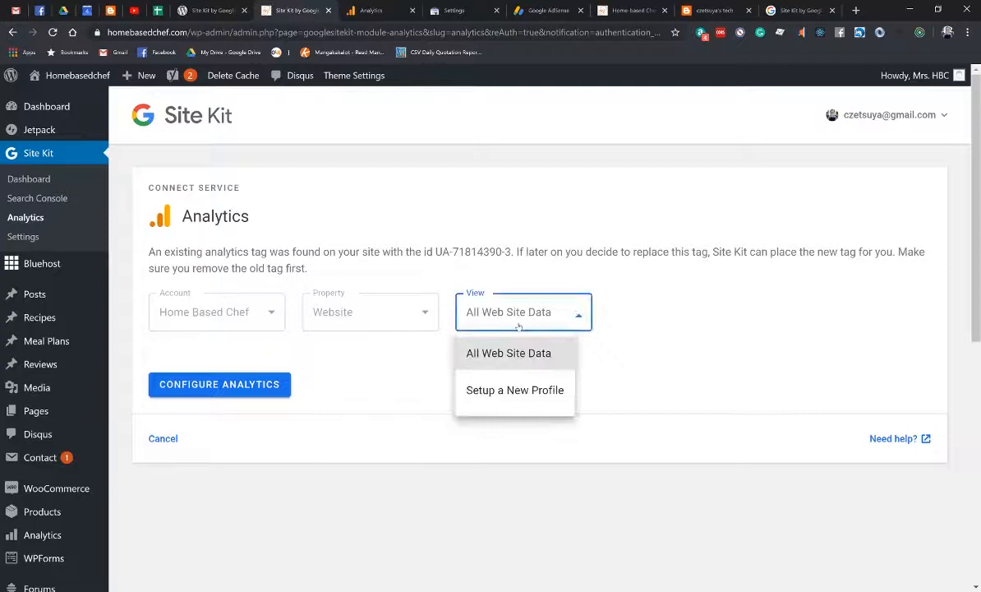
left_click(435, 381)
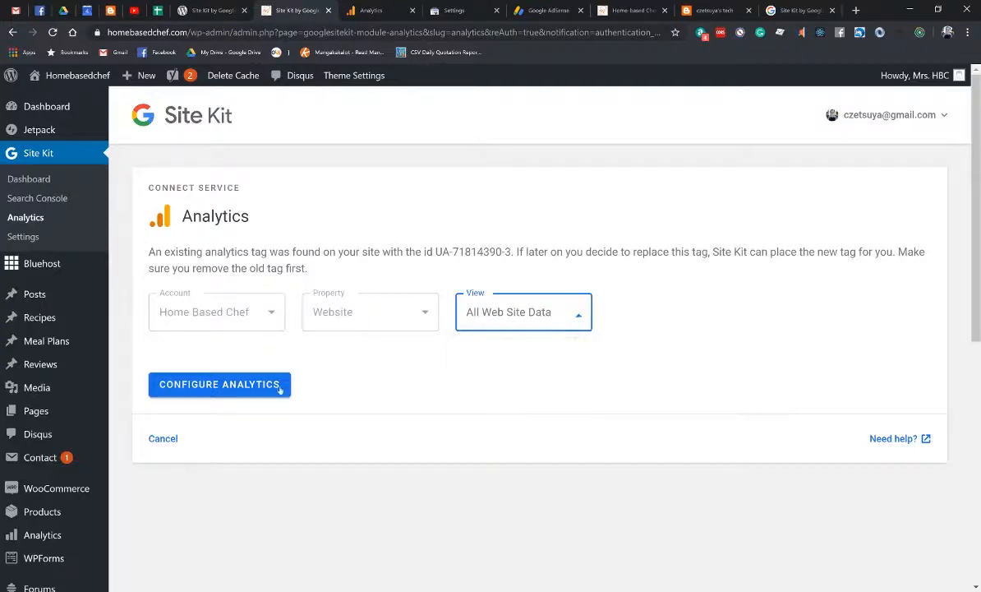
left_click(496, 315)
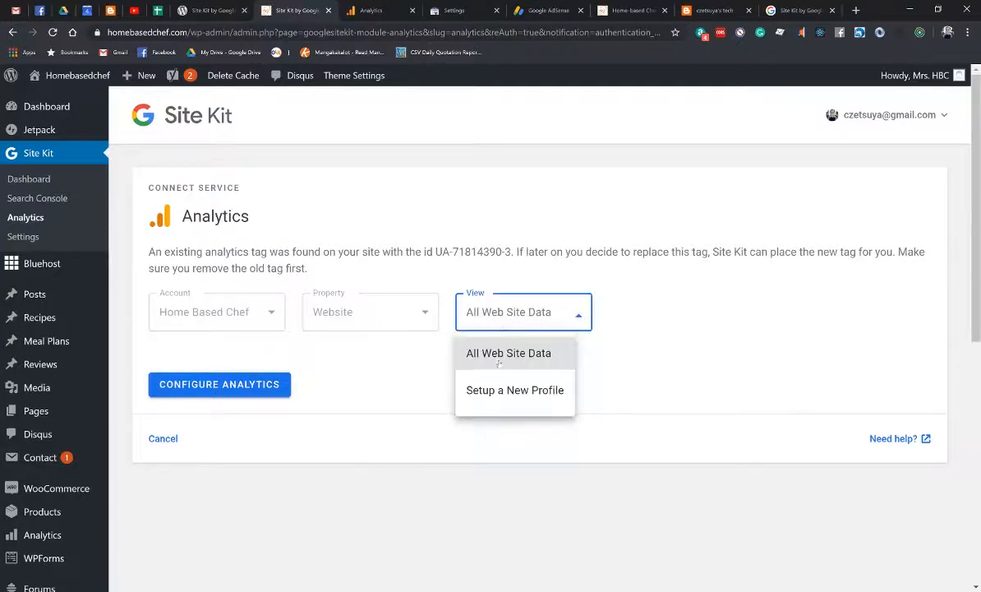
left_click(687, 368)
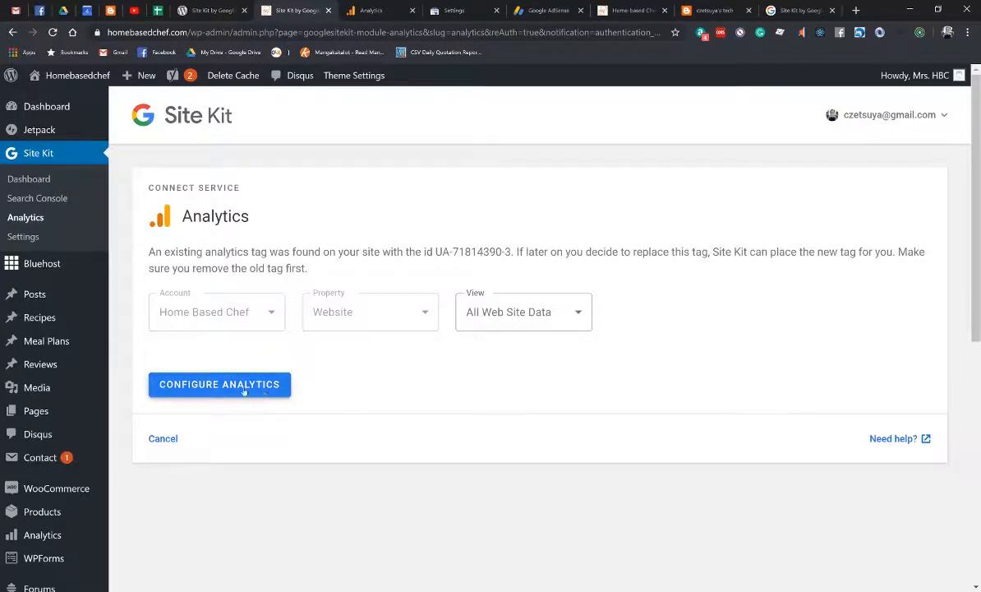
left_click(212, 386)
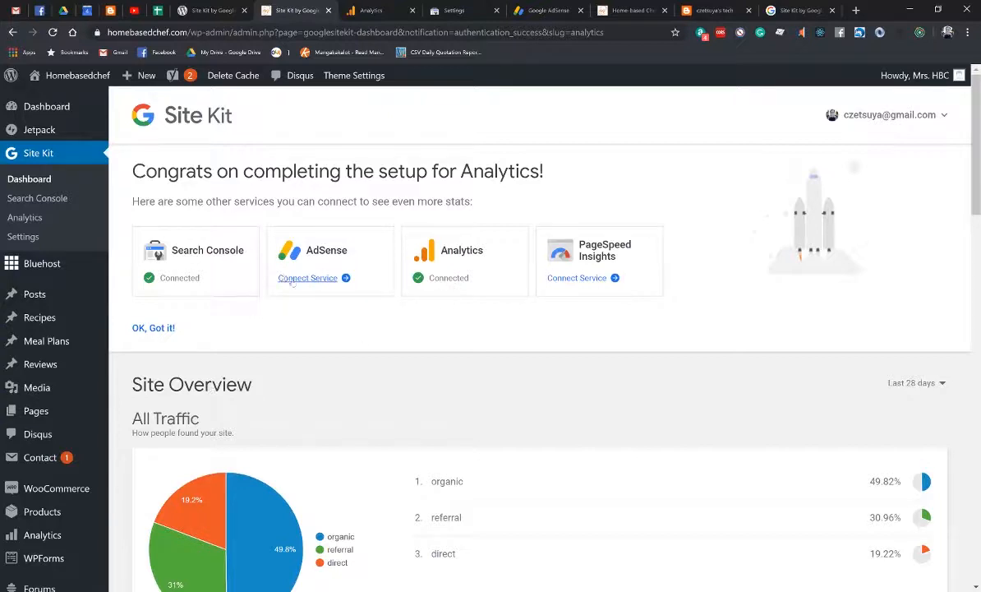
Step: Review the dashboard's traffic, Search Funnel and Popularity sections, and switch to the Google Analytics search queries report for comparison
scroll(427, 352, "down", 5)
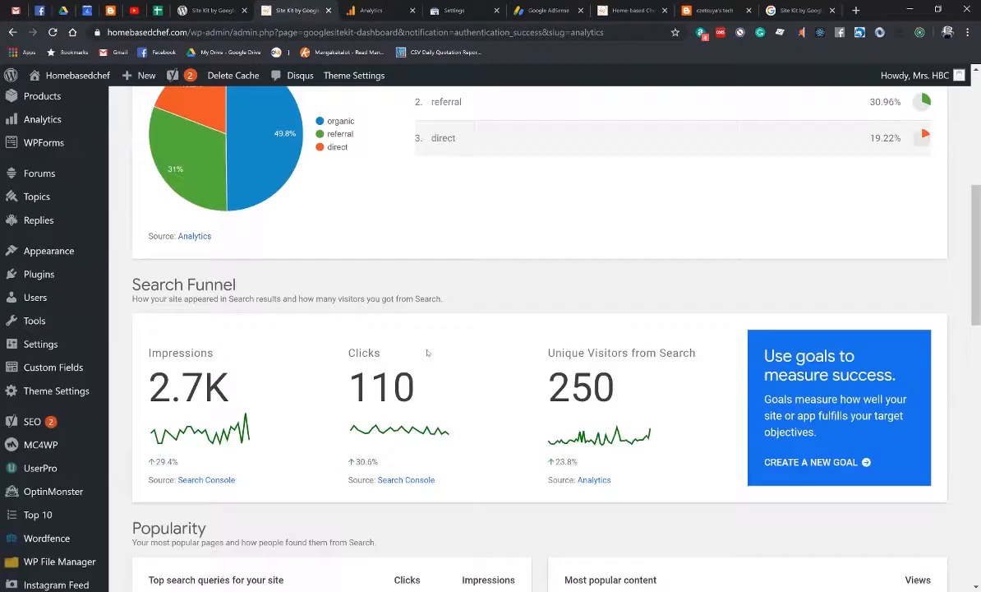
scroll(427, 350, "down", 3)
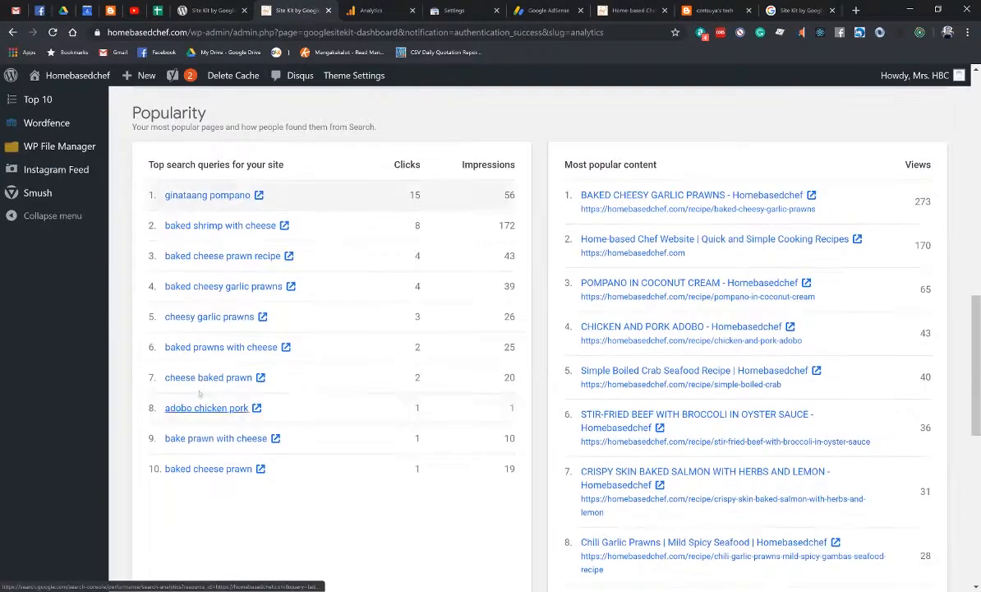
scroll(230, 427, "down", 3)
left_click(370, 10)
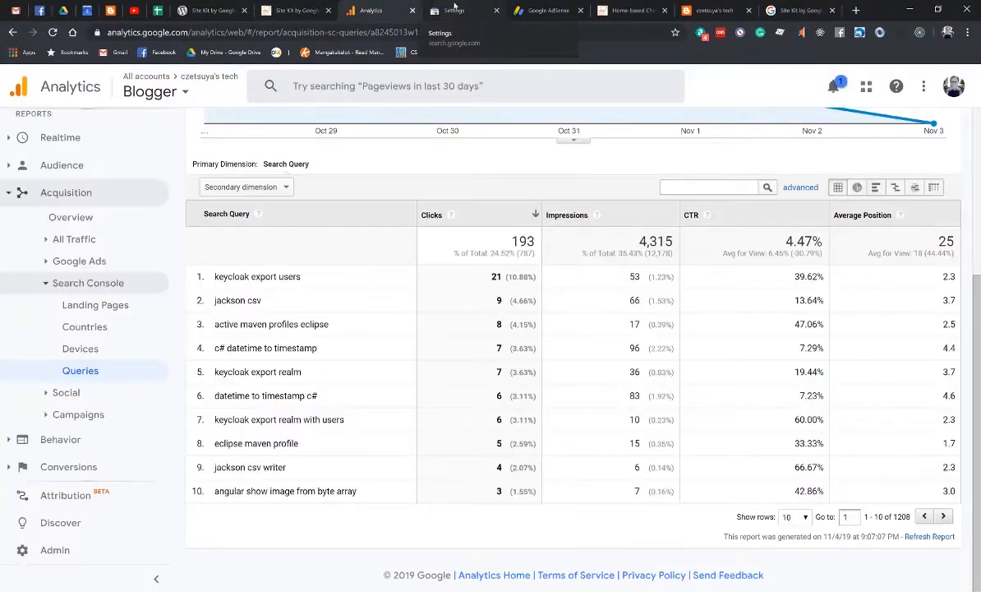
Step: Check the top queries in Search Console's Performance report against the Analytics queries report, and return to the Site Kit dashboard
left_click(454, 10)
left_click(66, 198)
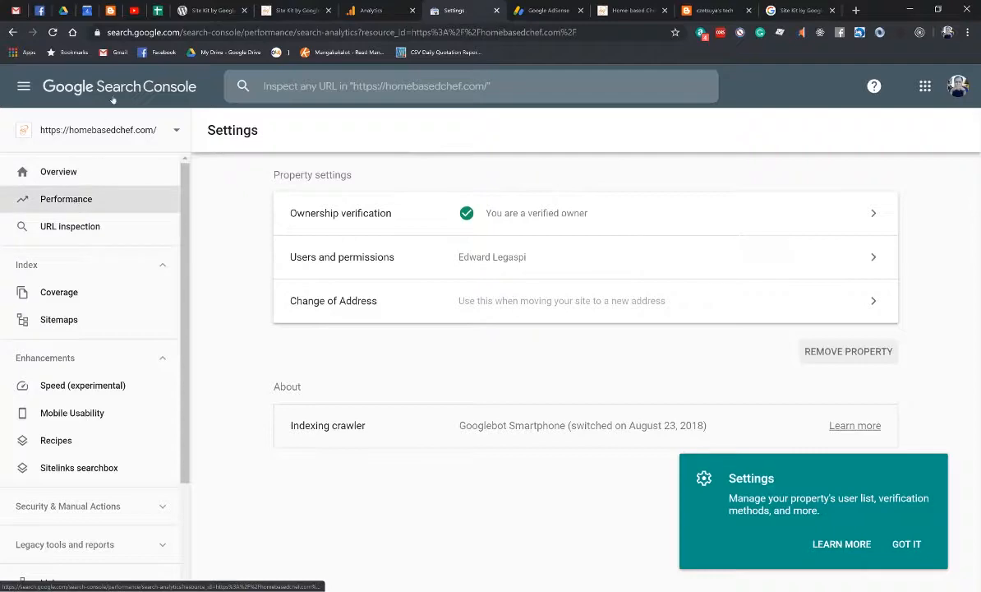
scroll(320, 277, "down", 4)
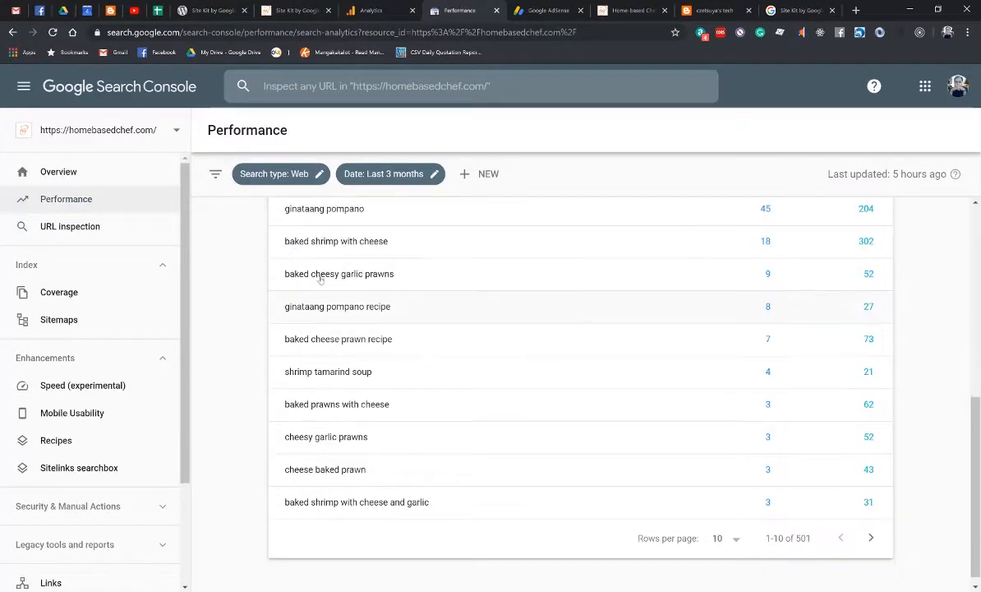
scroll(342, 366, "up", 2)
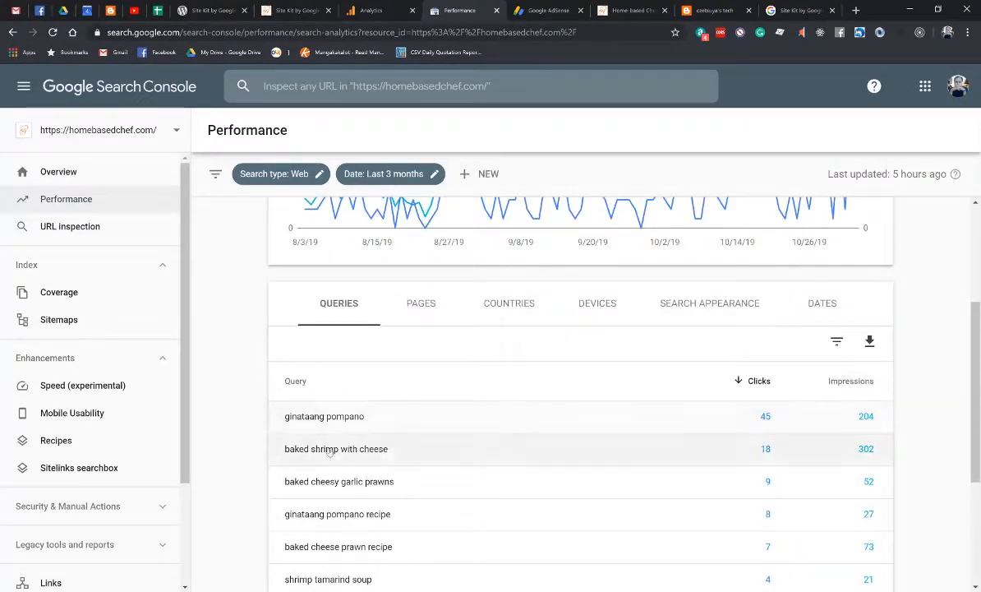
left_click(371, 10)
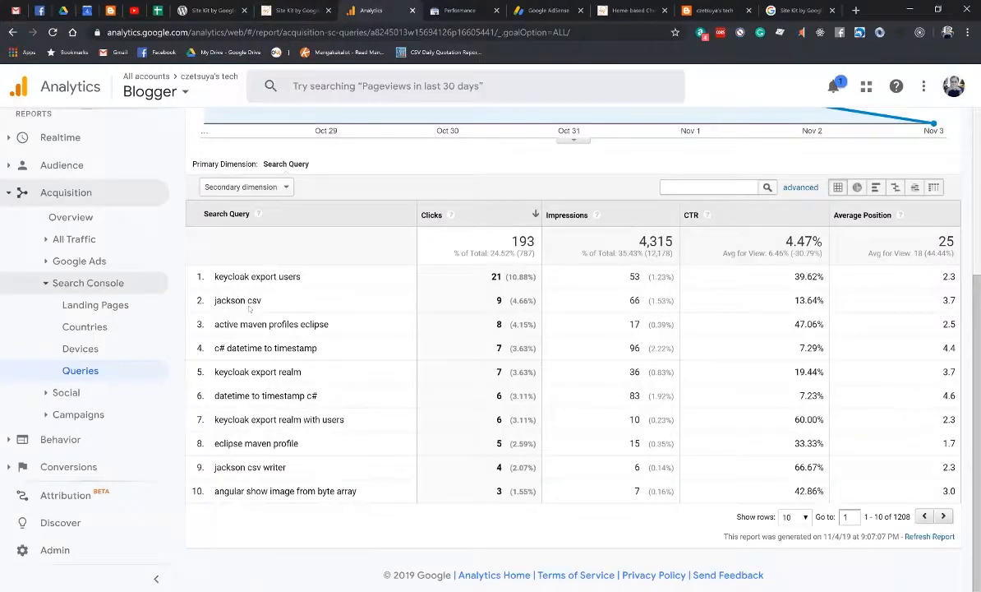
key("ctrl+shift+Tab")
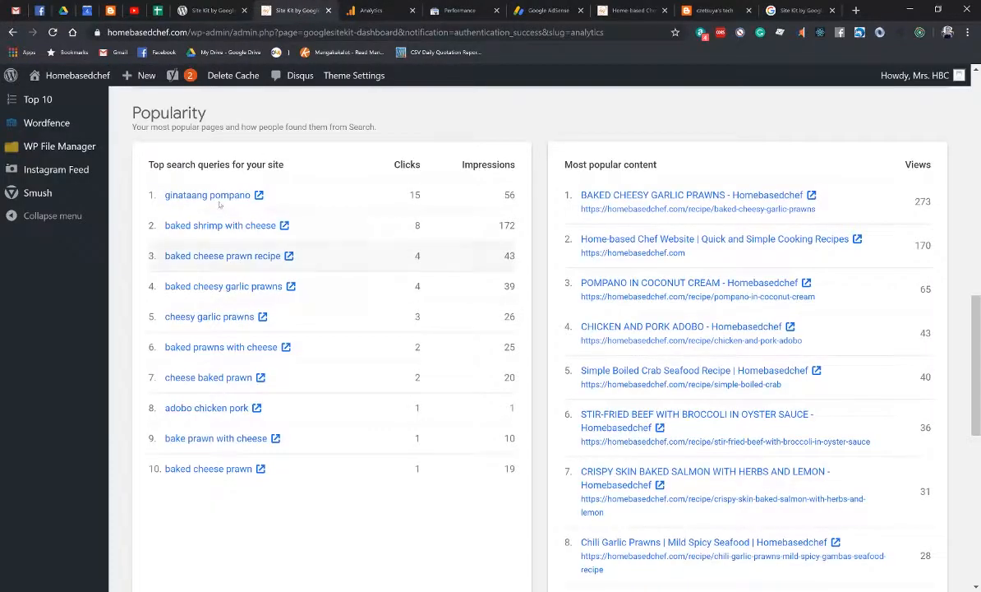
Step: Examine Site Kit's connected services, All Traffic, Search Funnel, top search queries and most popular content
scroll(255, 250, "up", 3)
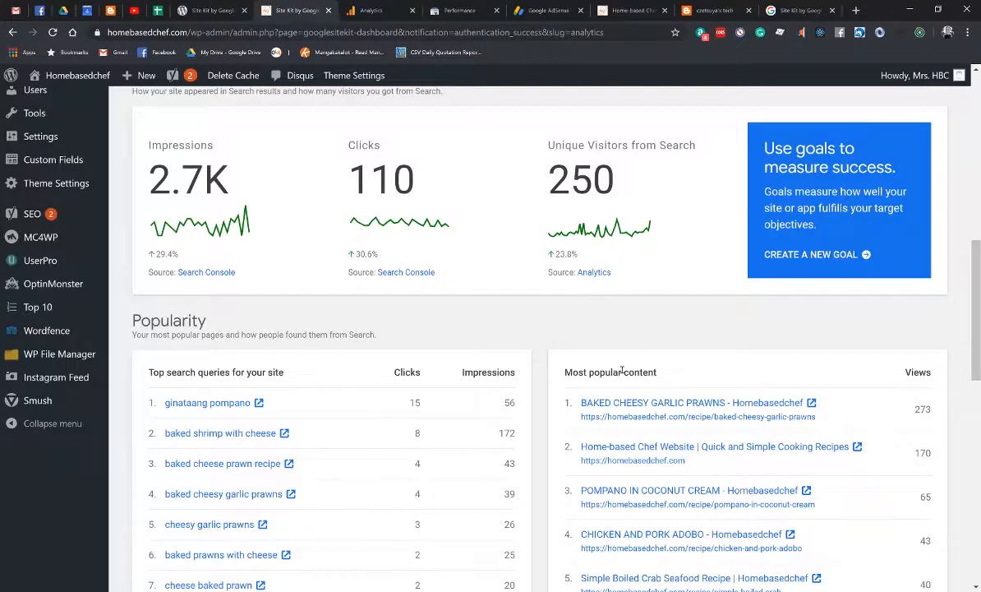
scroll(649, 386, "up", 3)
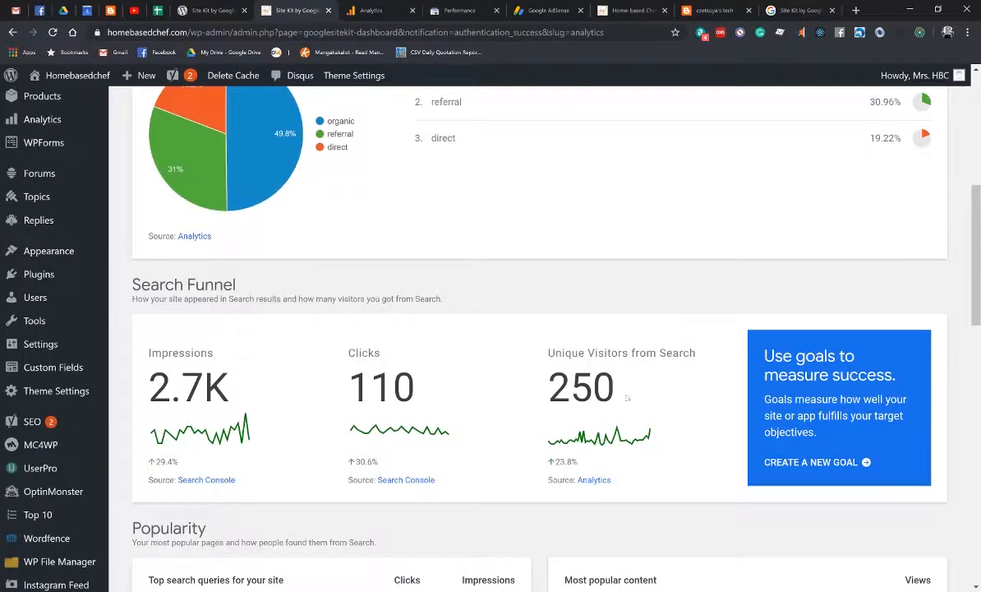
scroll(191, 368, "up", 6)
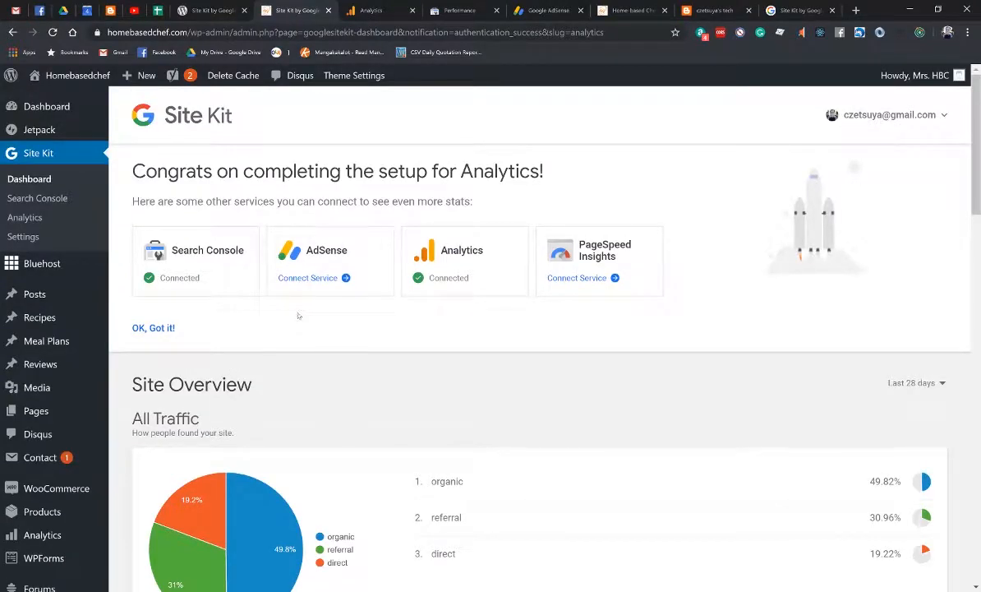
scroll(299, 316, "down", 3)
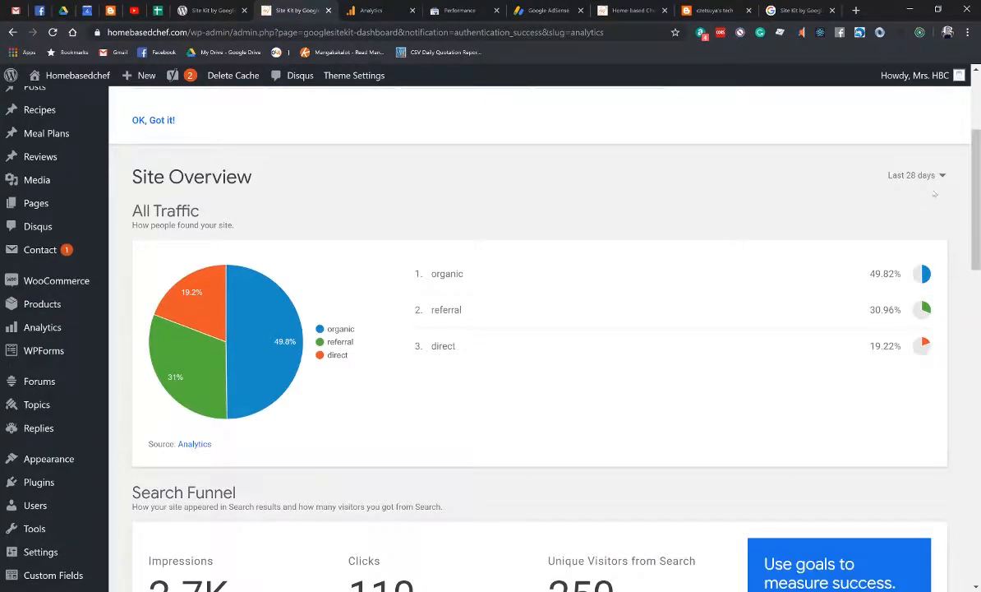
scroll(317, 354, "down", 3)
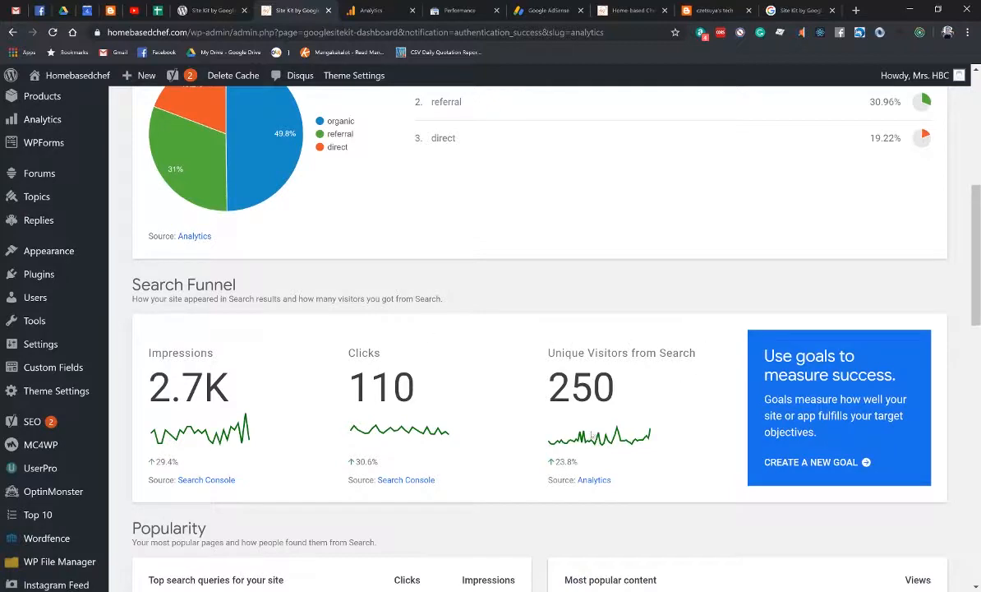
scroll(645, 426, "down", 3)
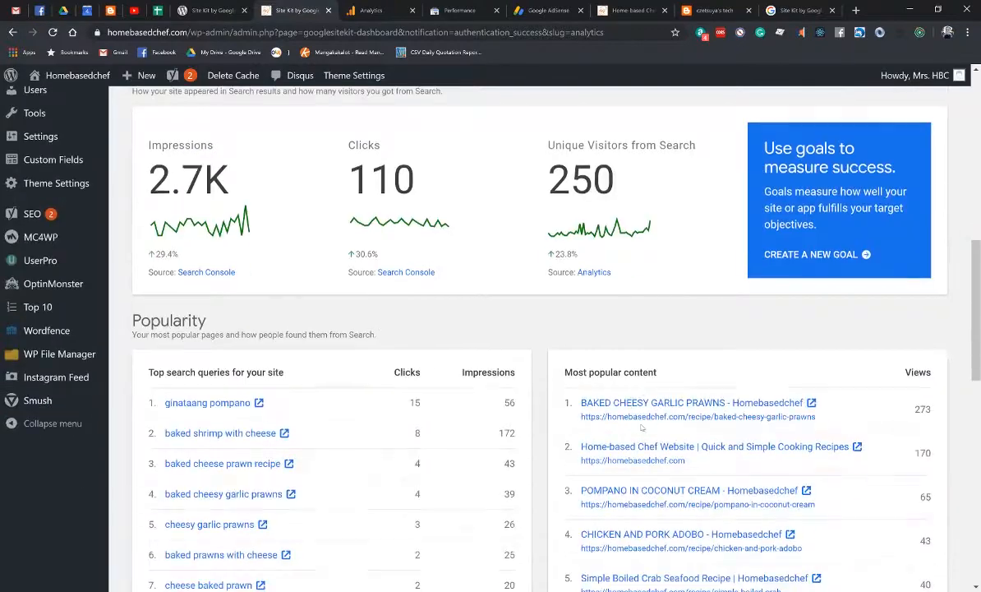
scroll(210, 368, "down", 3)
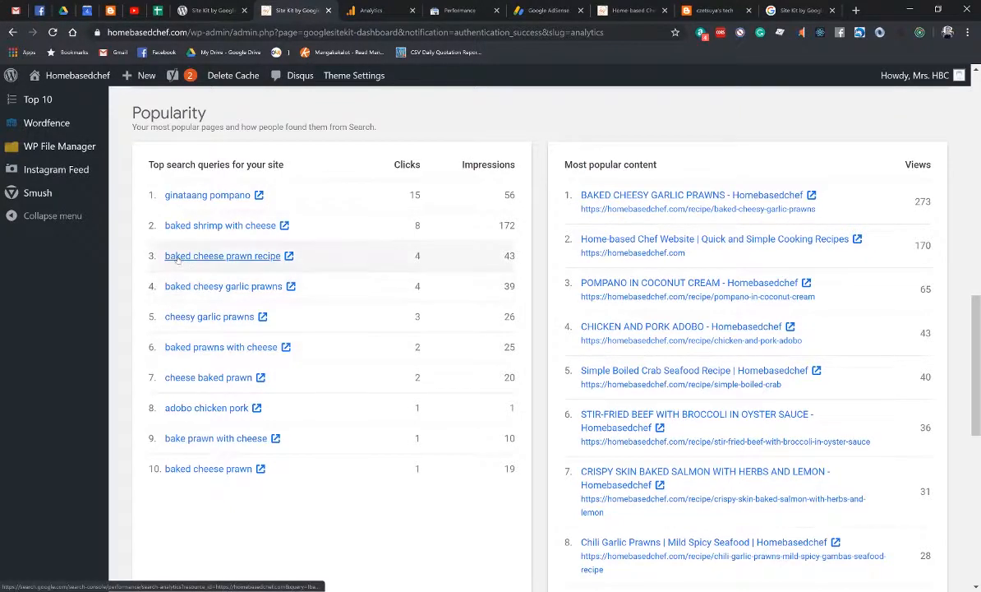
scroll(247, 288, "down", 4)
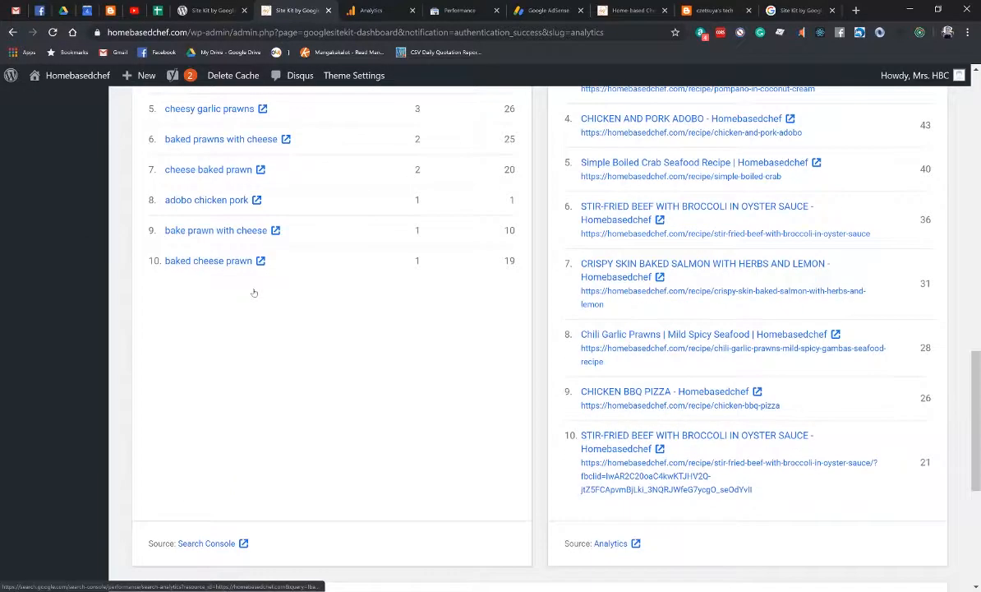
scroll(339, 354, "up", 10)
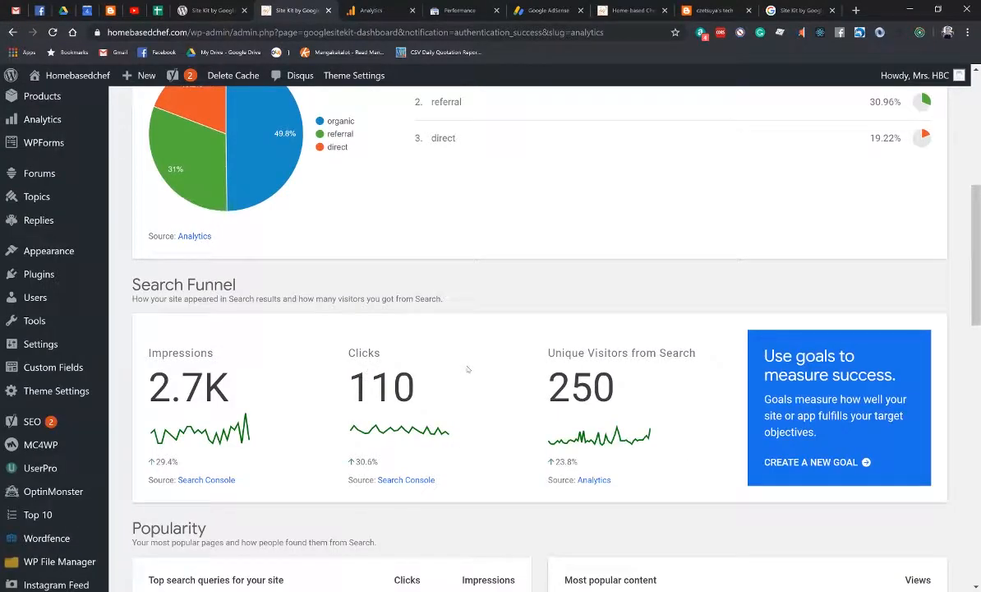
scroll(465, 367, "up", 6)
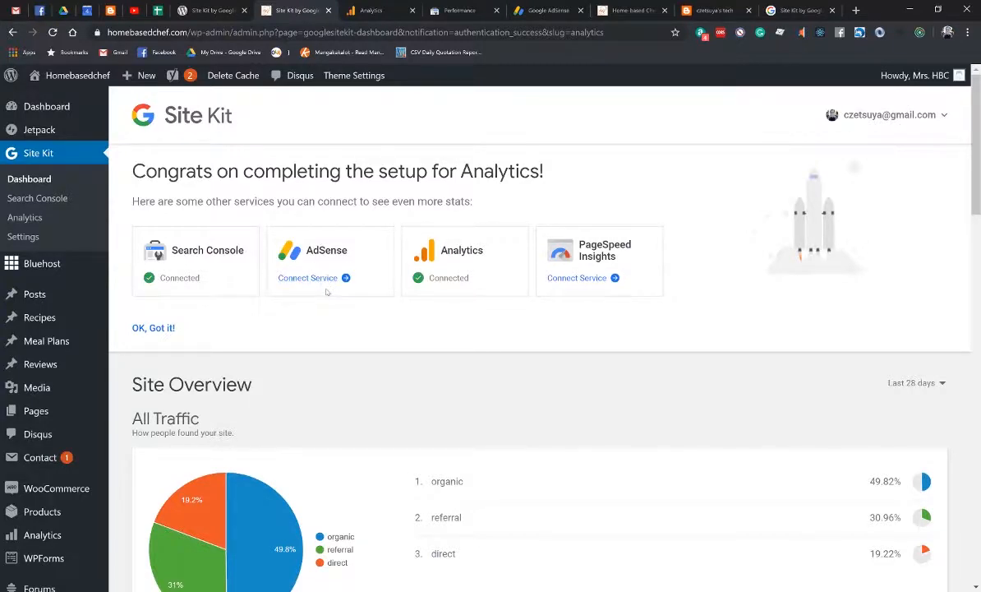
Step: Search Google for "adsense google" in a new browser tab
key("ctrl+t")
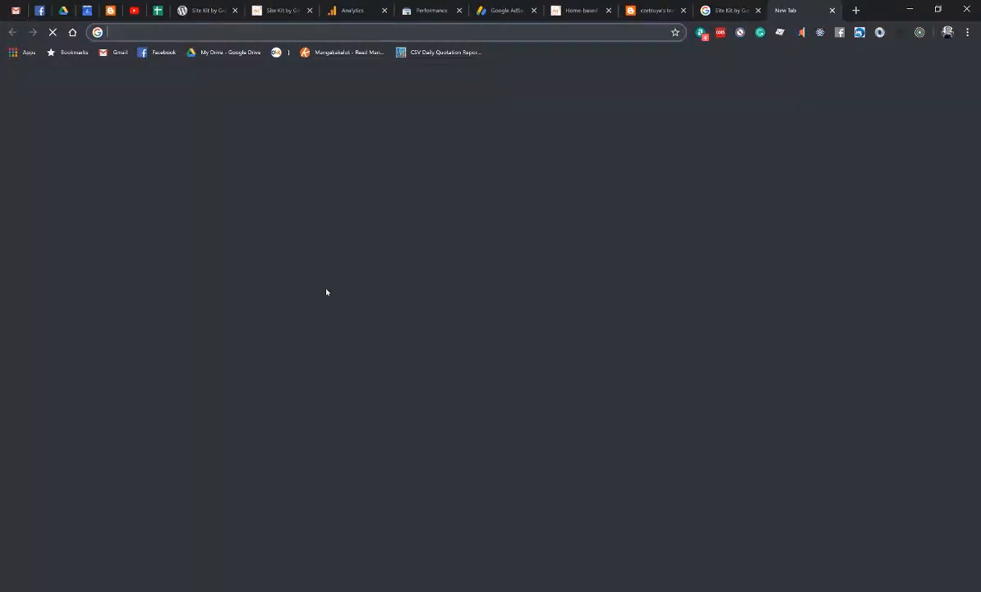
type("adsense")
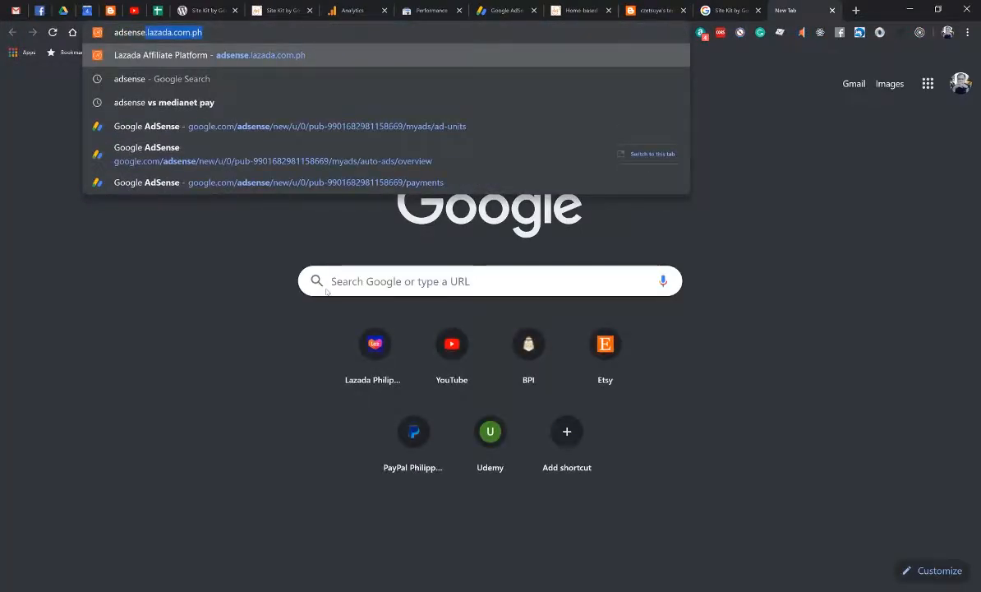
type(" google")
key("Return")
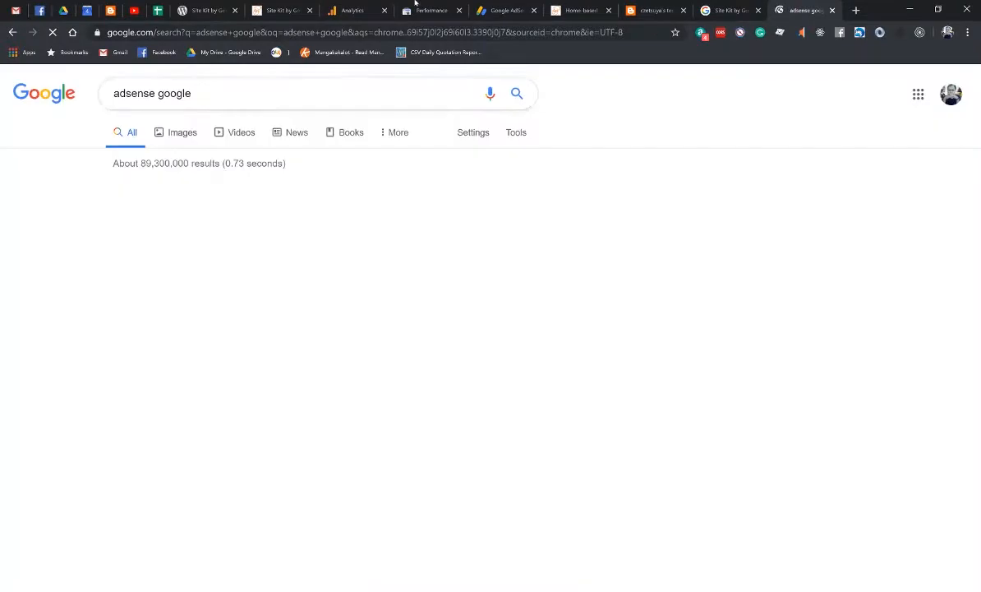
Step: Switch to the Google AdSense account and review its Auto ads page
left_click(417, 10)
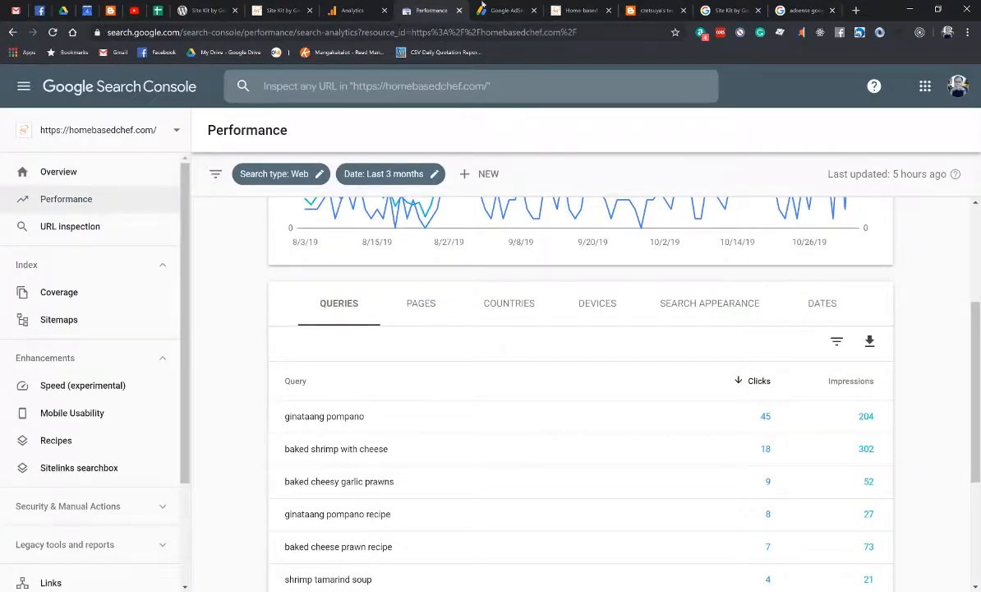
left_click(503, 10)
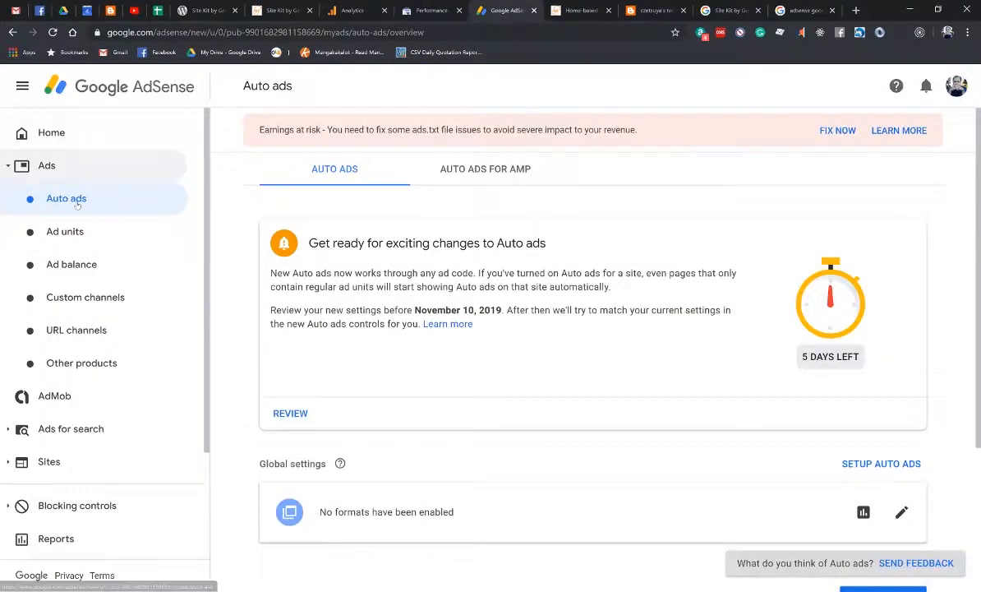
scroll(492, 299, "down", 3)
scroll(490, 294, "up", 3)
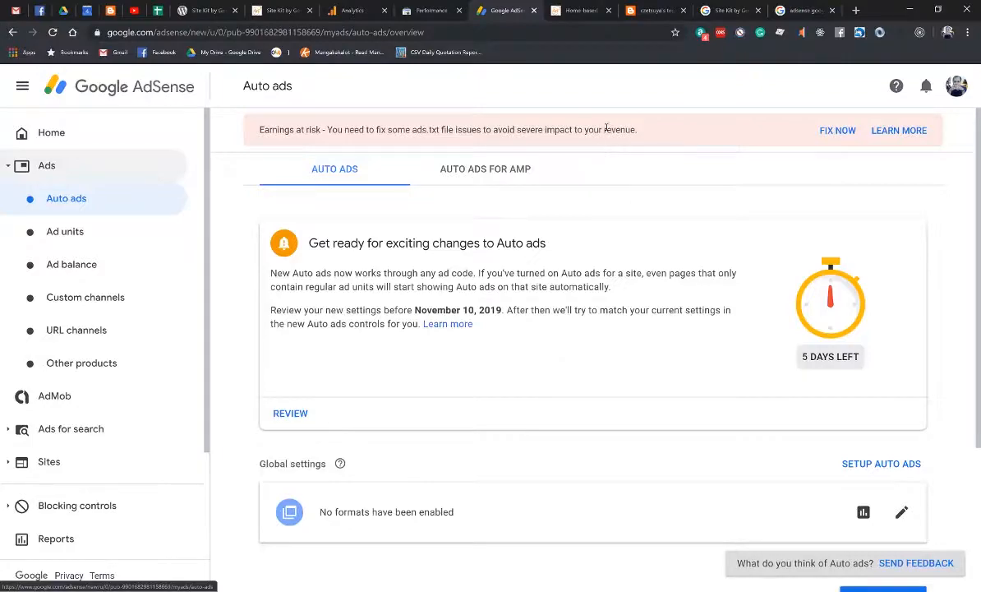
Step: Look through the homebasedchef.com home page for the ads it displays and go back to Google AdSense
left_click(580, 10)
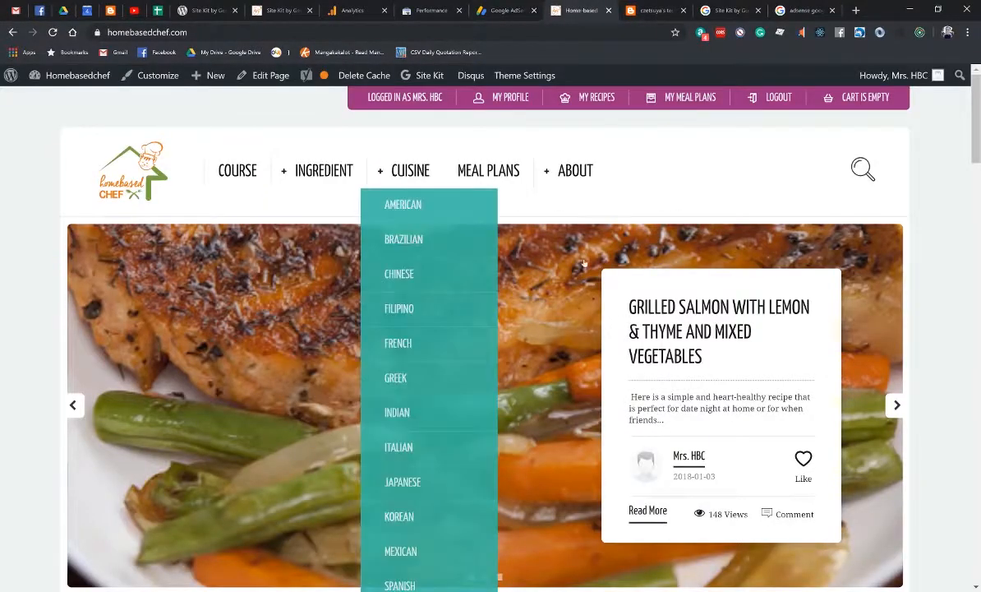
scroll(350, 356, "down", 10)
scroll(350, 357, "up", 5)
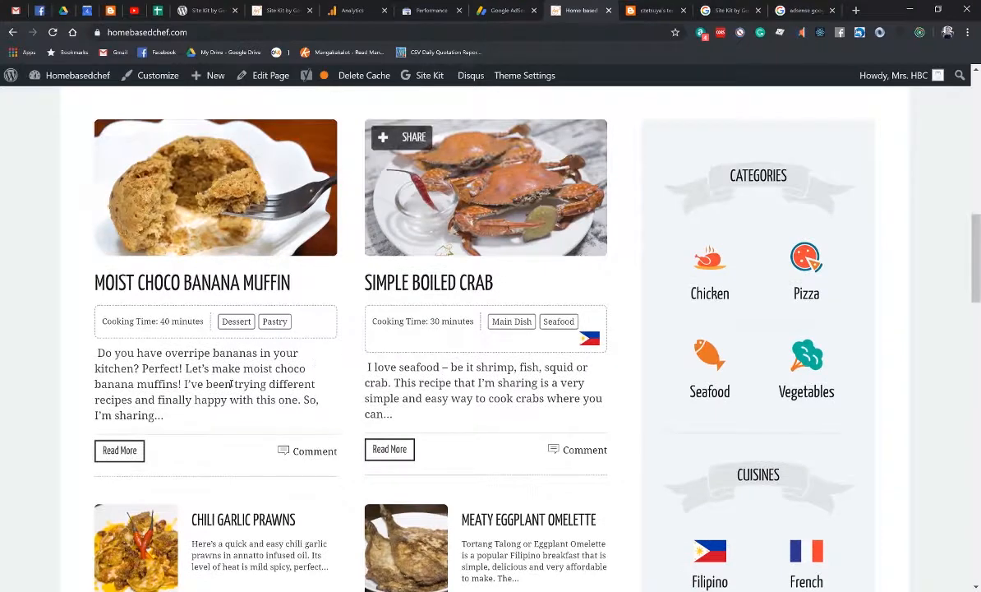
scroll(165, 374, "down", 3)
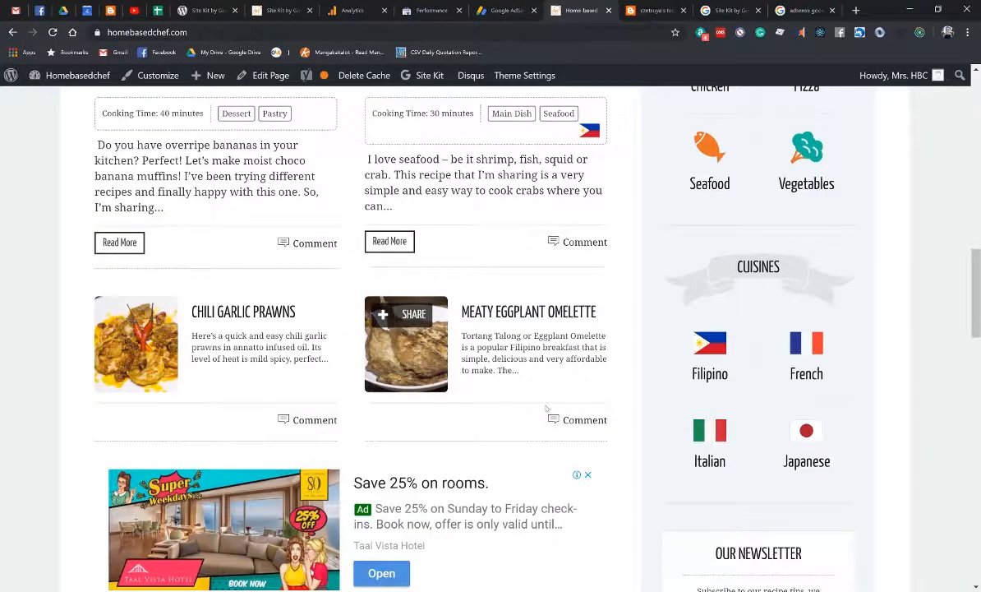
scroll(546, 408, "down", 5)
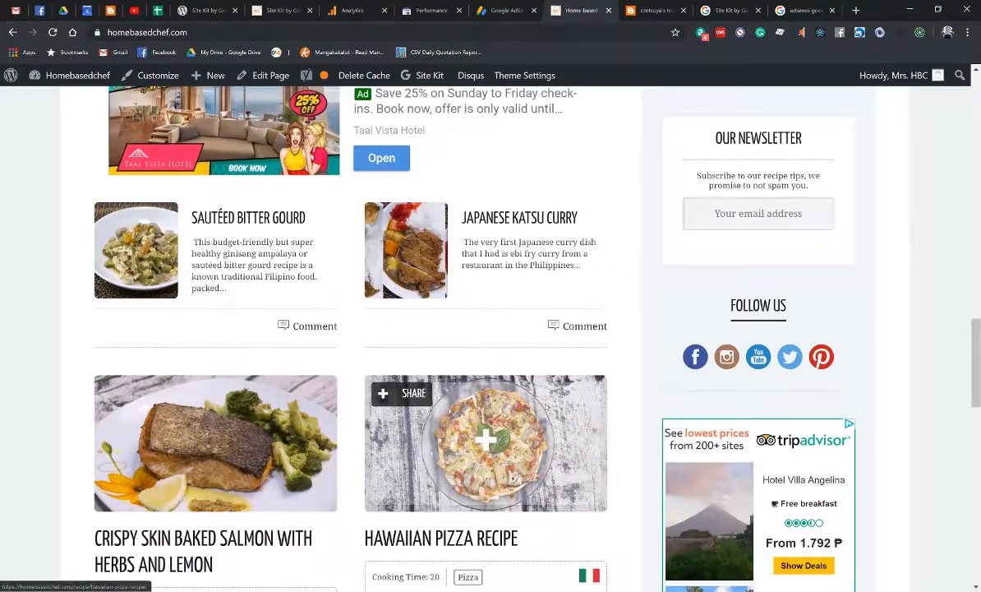
scroll(519, 177, "up", 10)
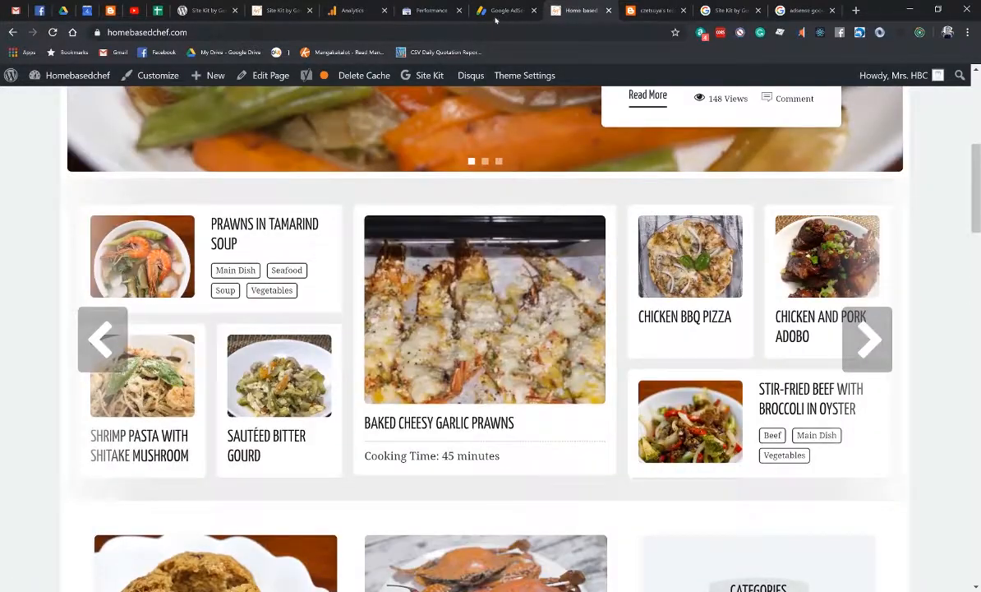
left_click(499, 11)
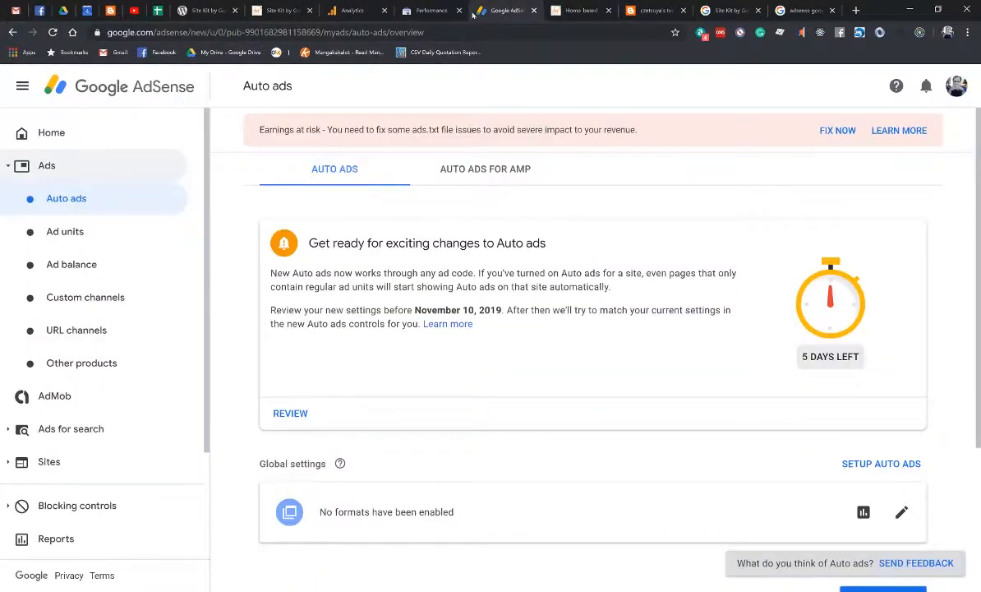
Step: Return to the Site Kit dashboard and go over its service cards, traffic overview, Search Funnel and Popularity sections again
left_click(282, 10)
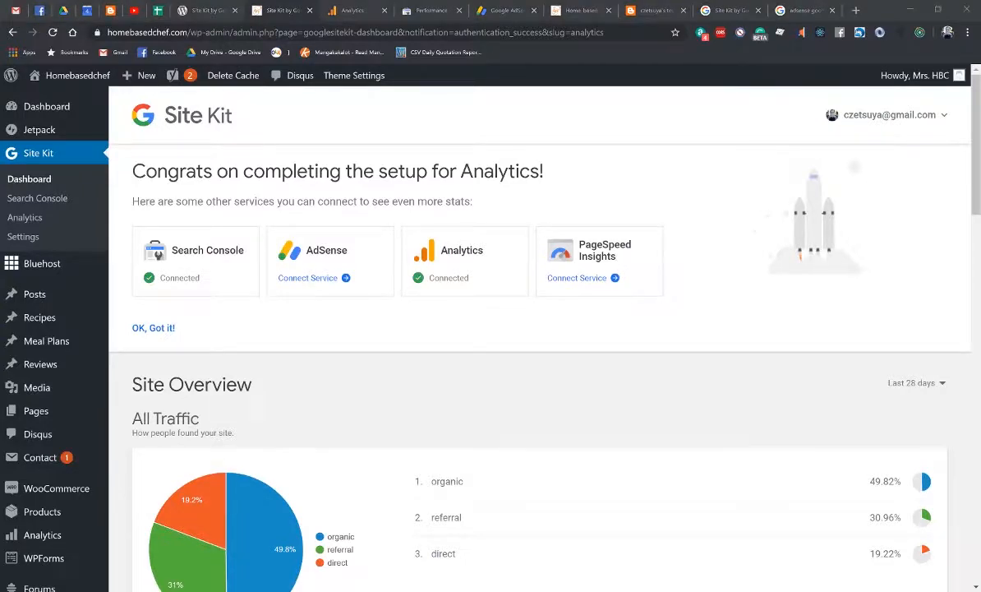
scroll(492, 323, "down", 3)
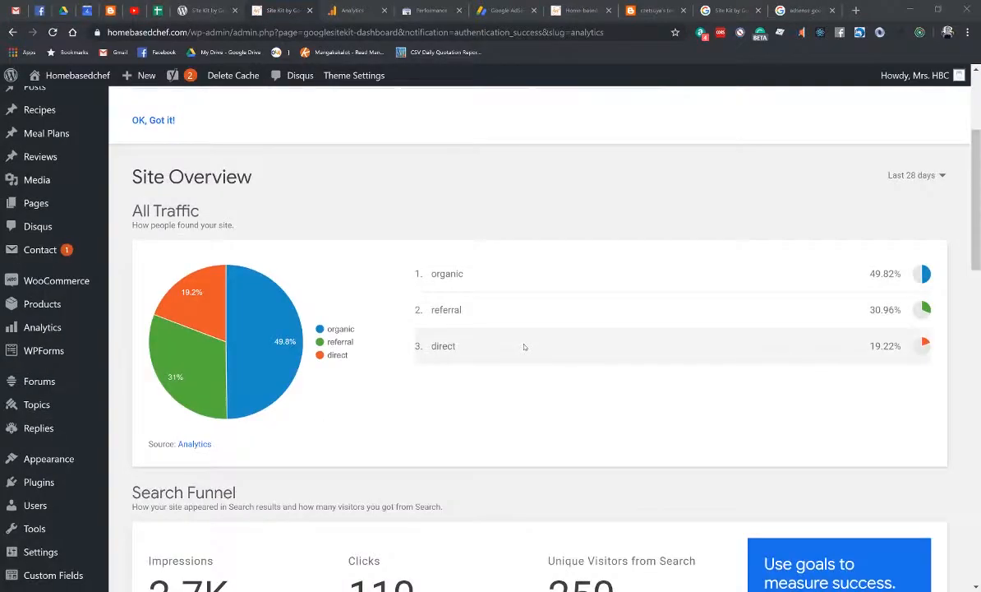
scroll(518, 358, "down", 3)
scroll(513, 367, "up", 6)
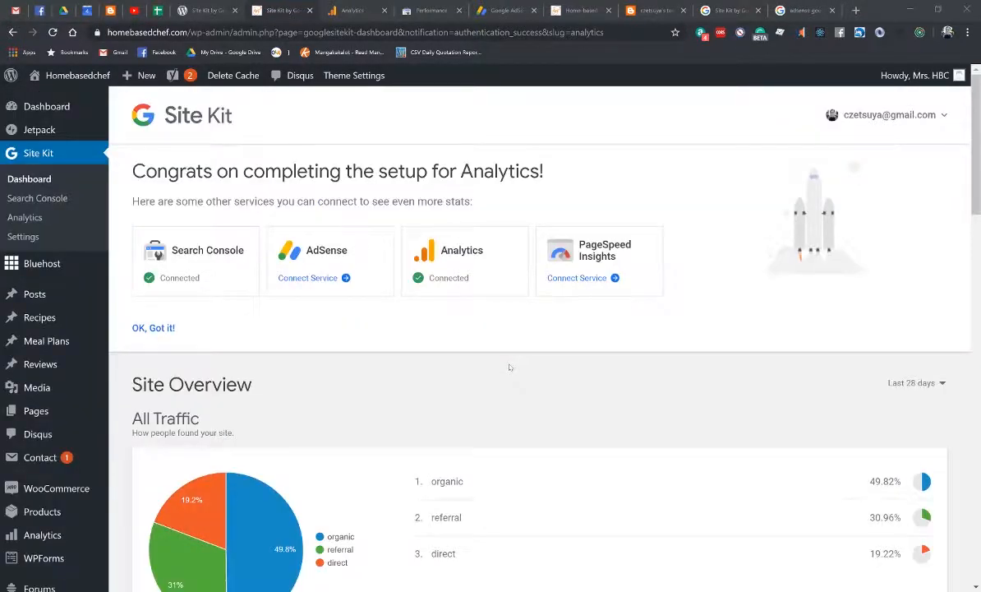
scroll(510, 367, "down", 3)
scroll(509, 374, "down", 3)
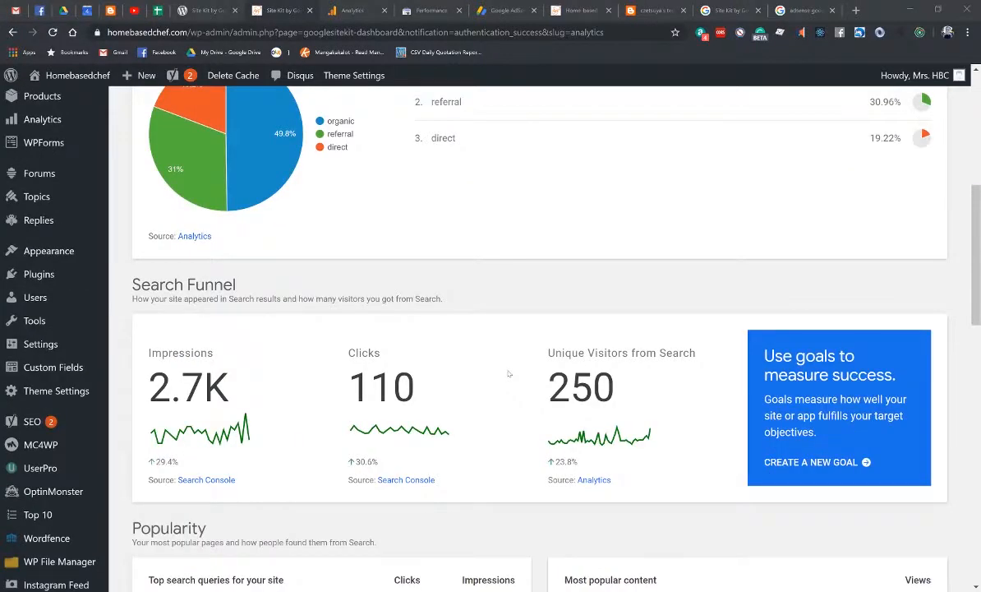
scroll(509, 374, "down", 3)
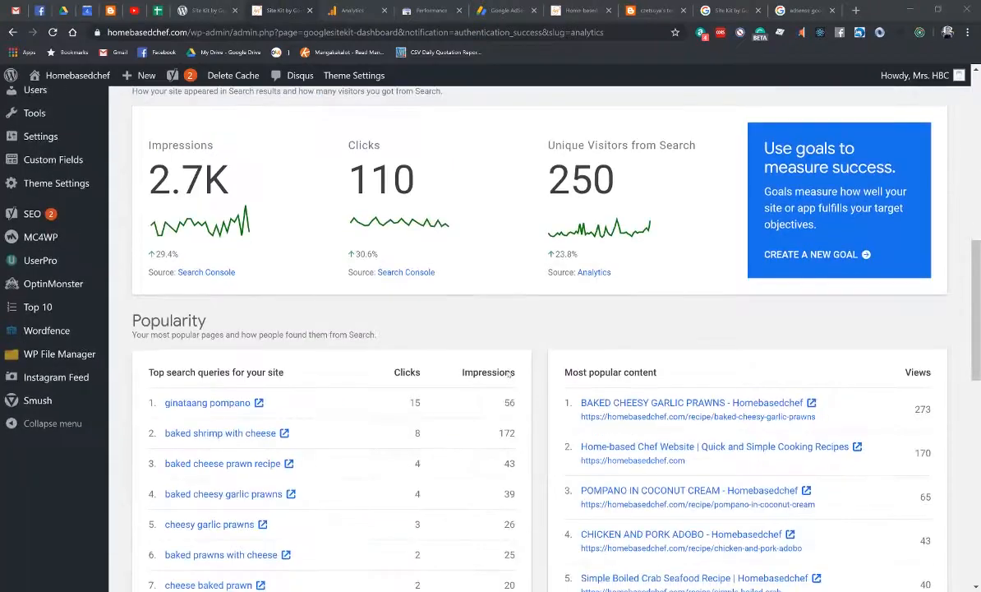
scroll(509, 374, "down", 3)
scroll(509, 374, "up", 9)
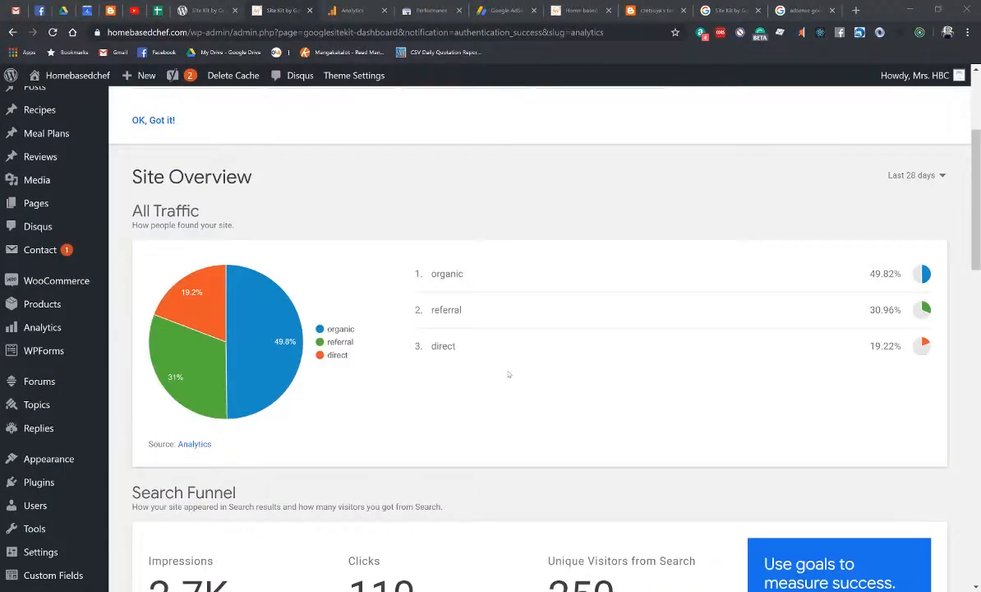
scroll(509, 374, "down", 6)
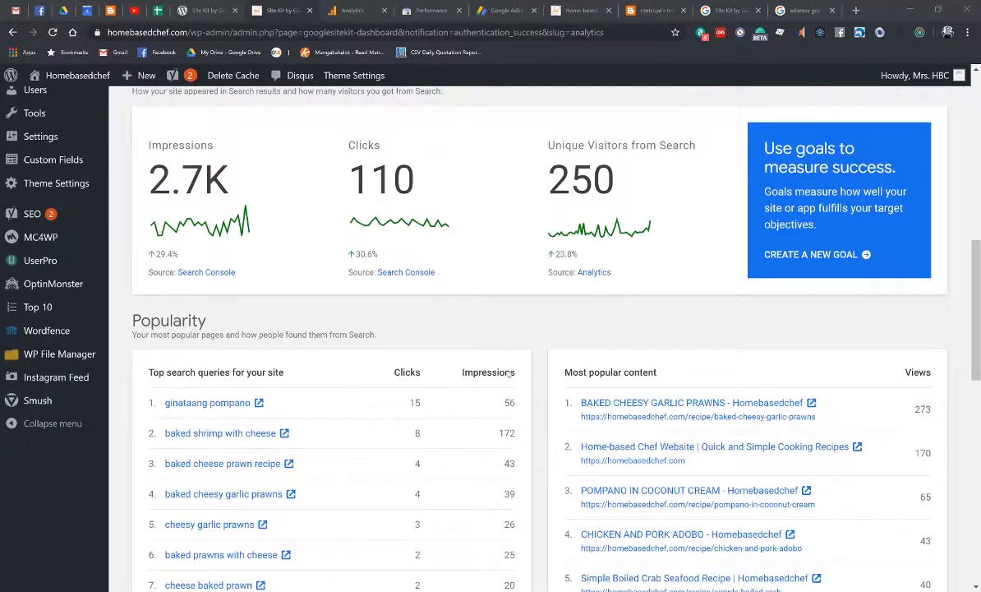
scroll(509, 374, "up", 9)
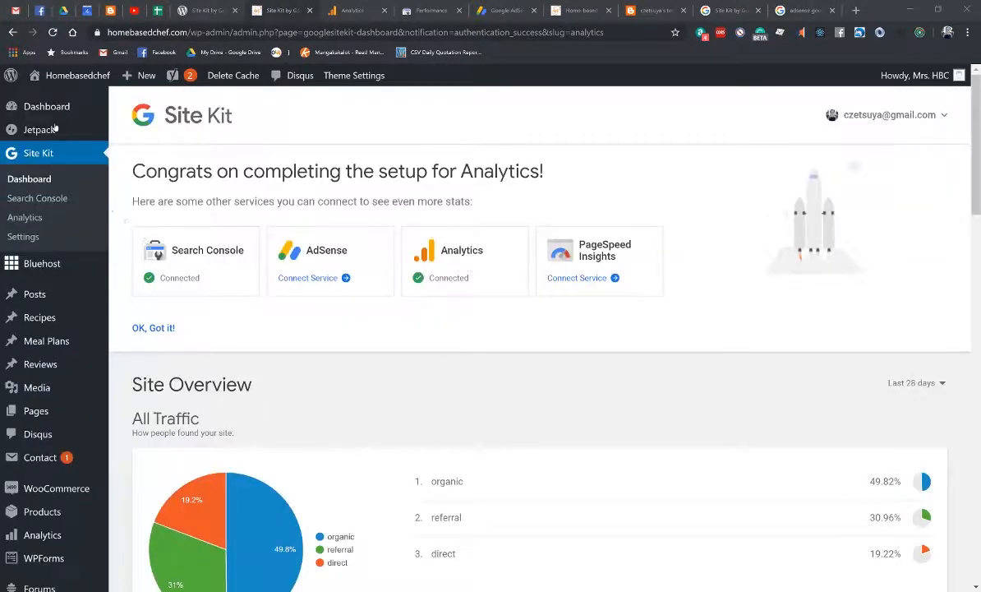
Step: Look through the widgets on the main WordPress dashboard and reopen the Site Kit dashboard
left_click(49, 106)
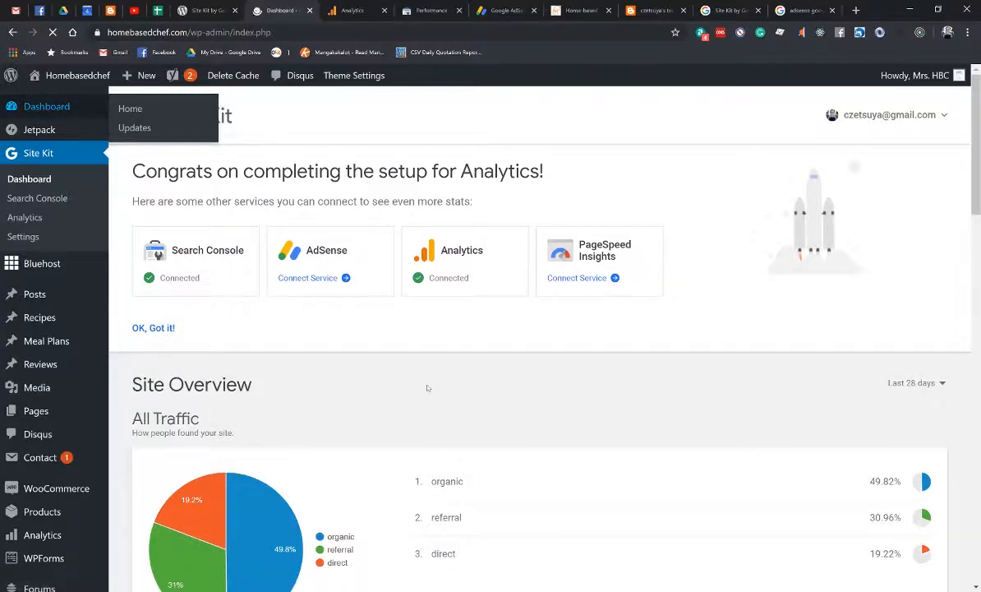
scroll(427, 388, "down", 3)
scroll(426, 388, "down", 3)
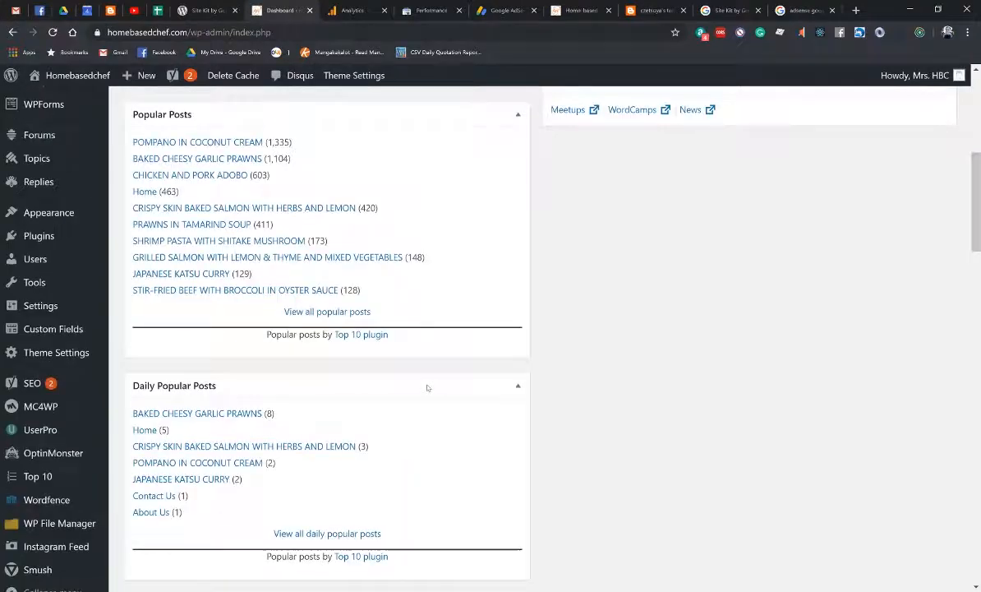
scroll(427, 387, "down", 5)
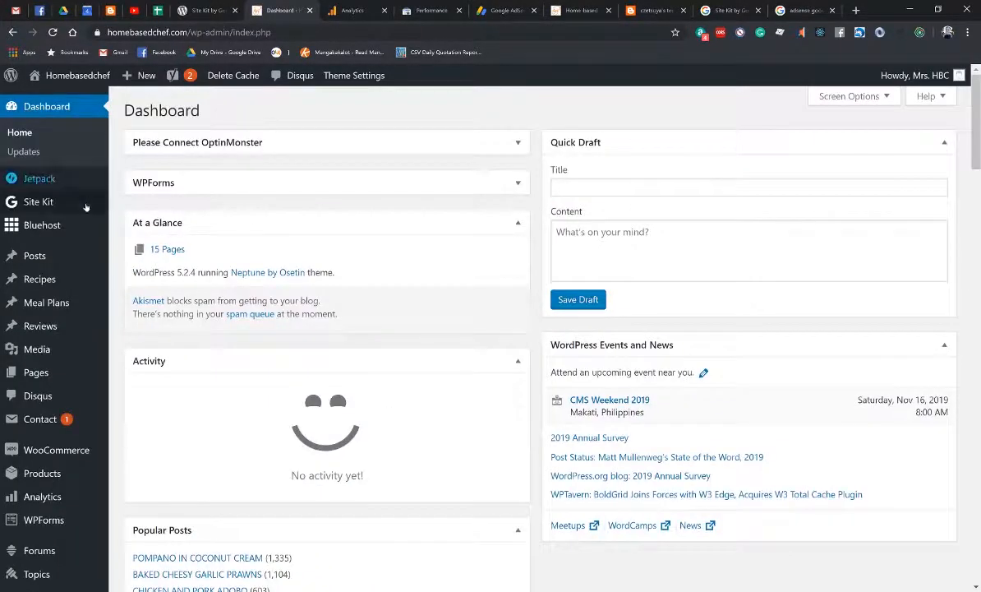
left_click(38, 193)
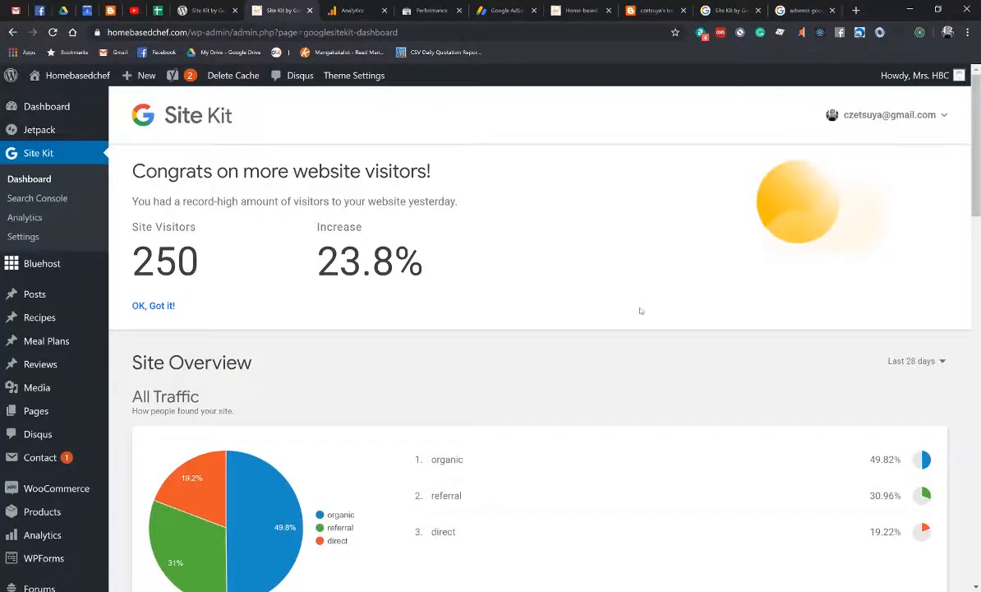